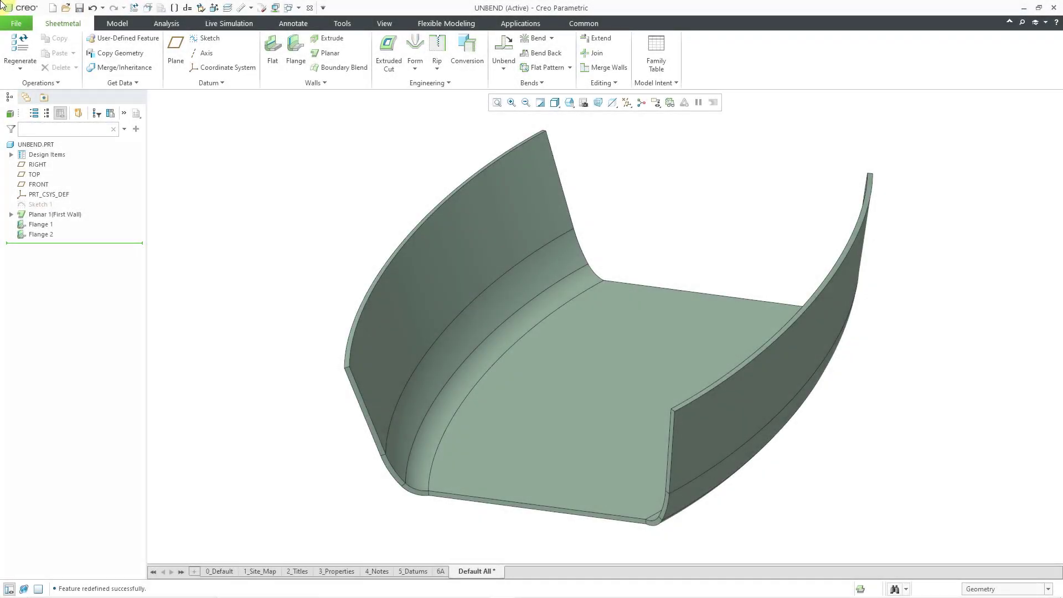
Browse the list of unbend types without choosing one
click(504, 71)
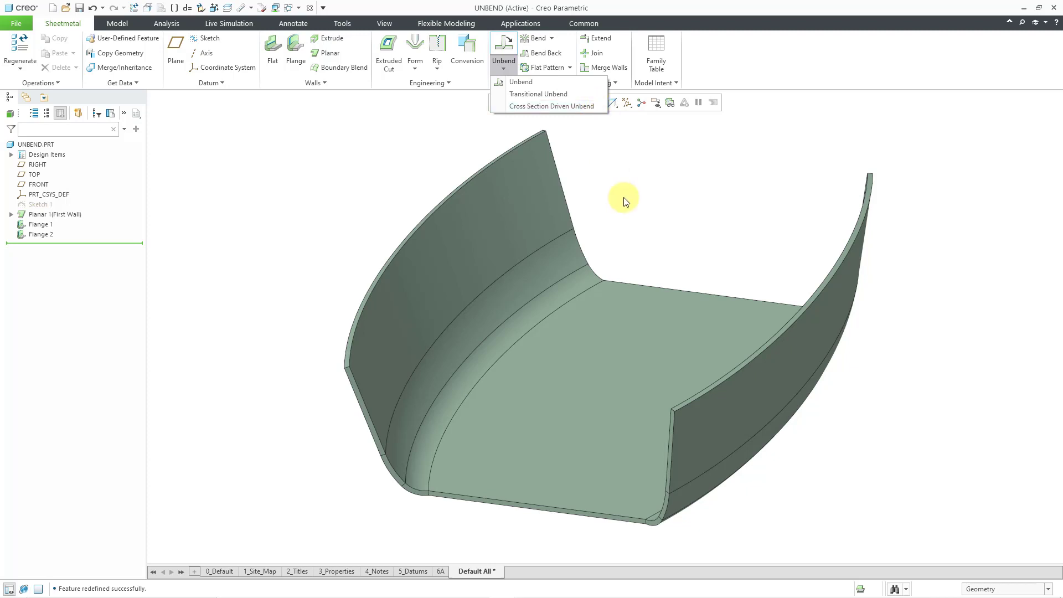
click(625, 217)
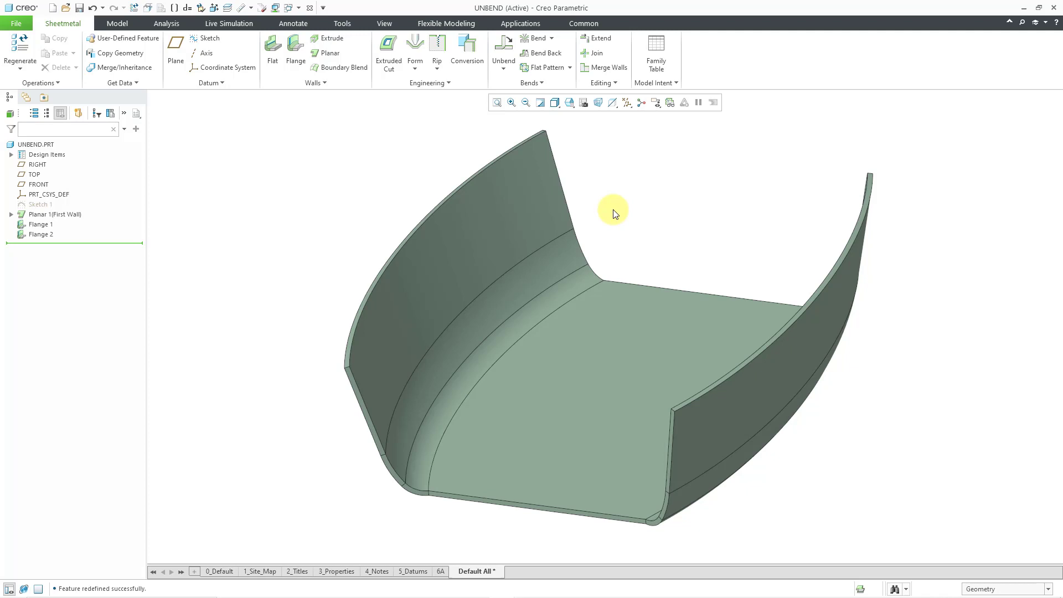
click(505, 69)
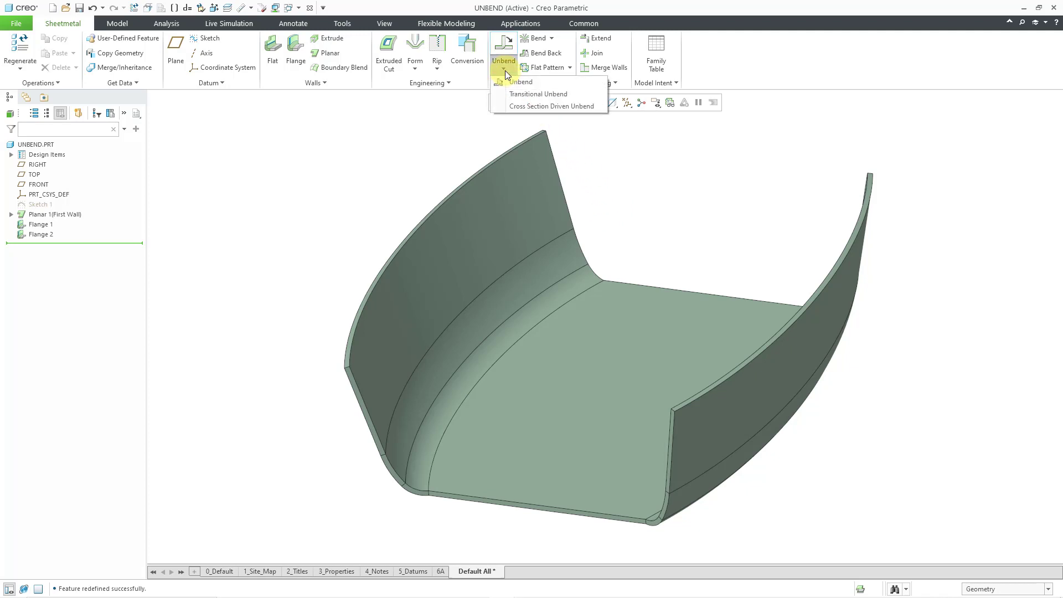
click(585, 106)
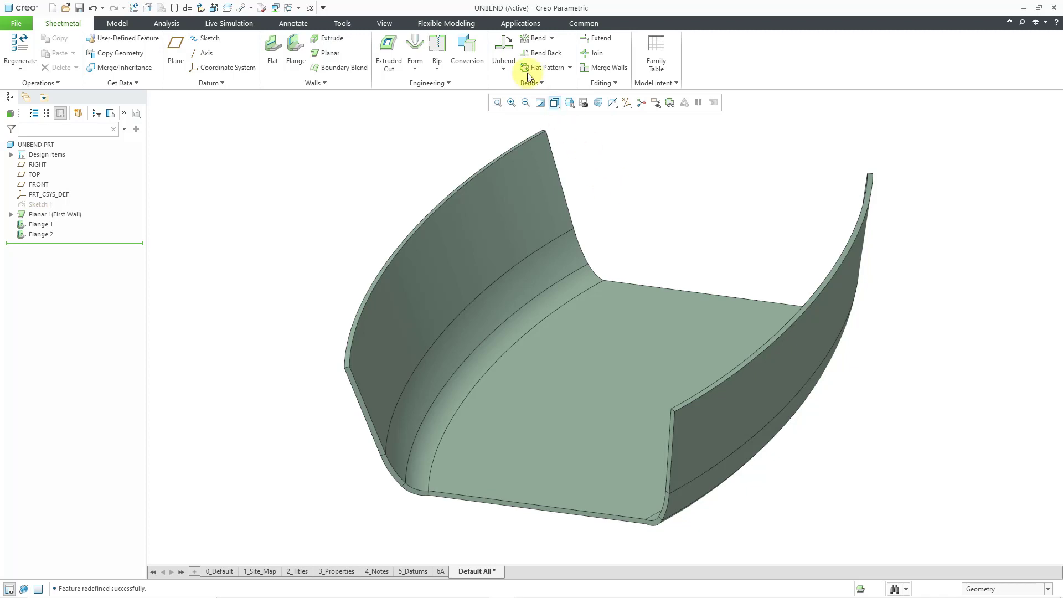
Create a trial Unbend 1 feature, then delete it
click(511, 54)
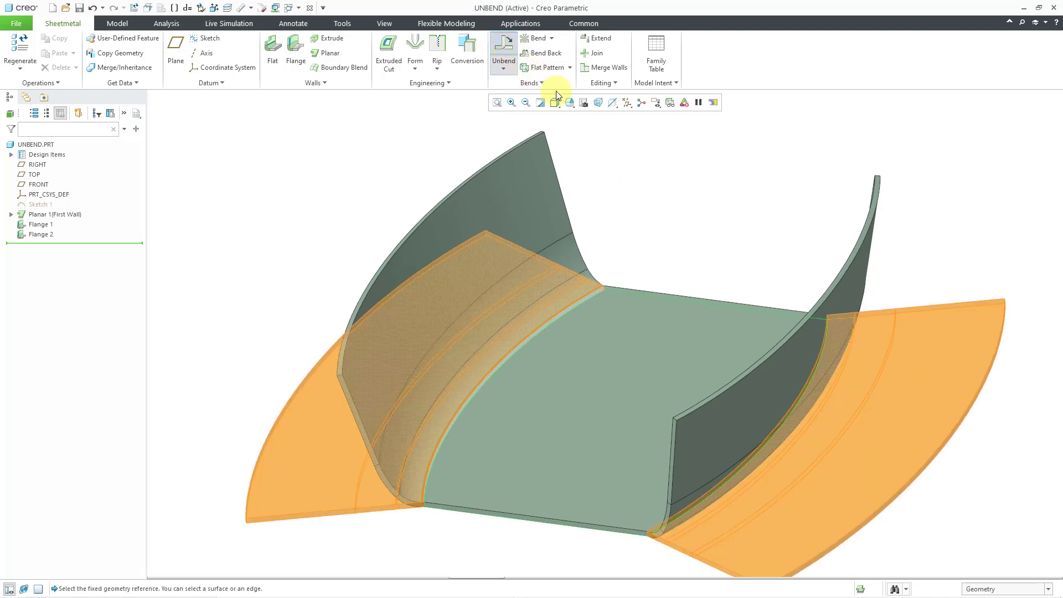
click(518, 56)
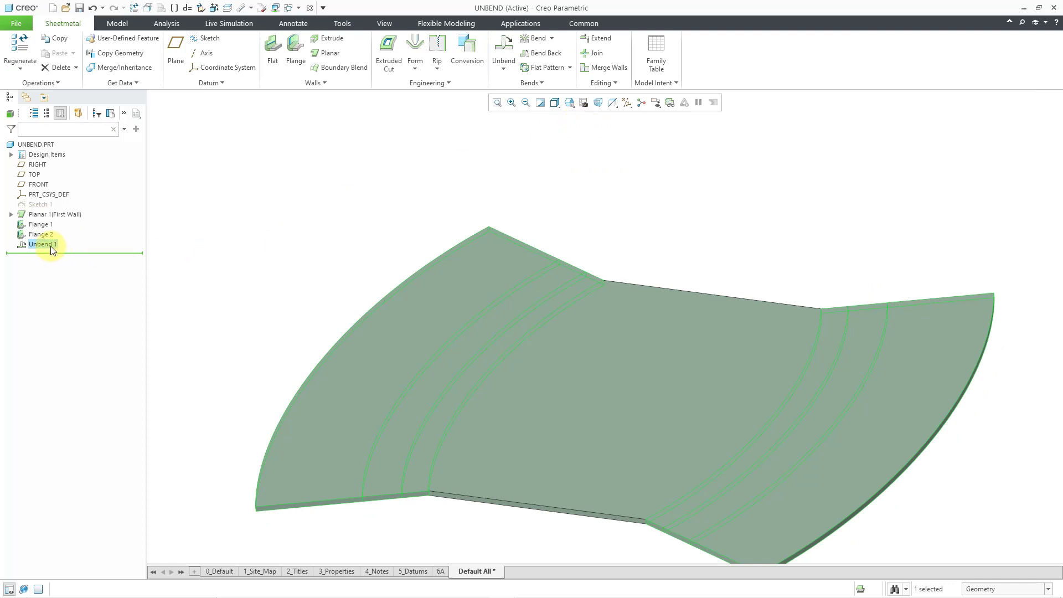
right_click(50, 250)
click(75, 347)
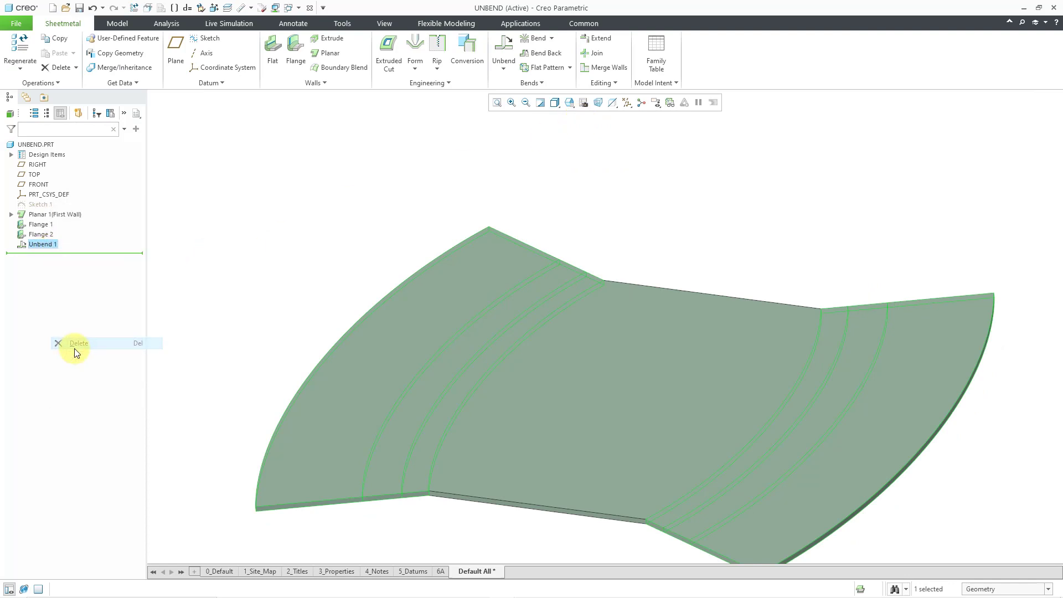
click(570, 330)
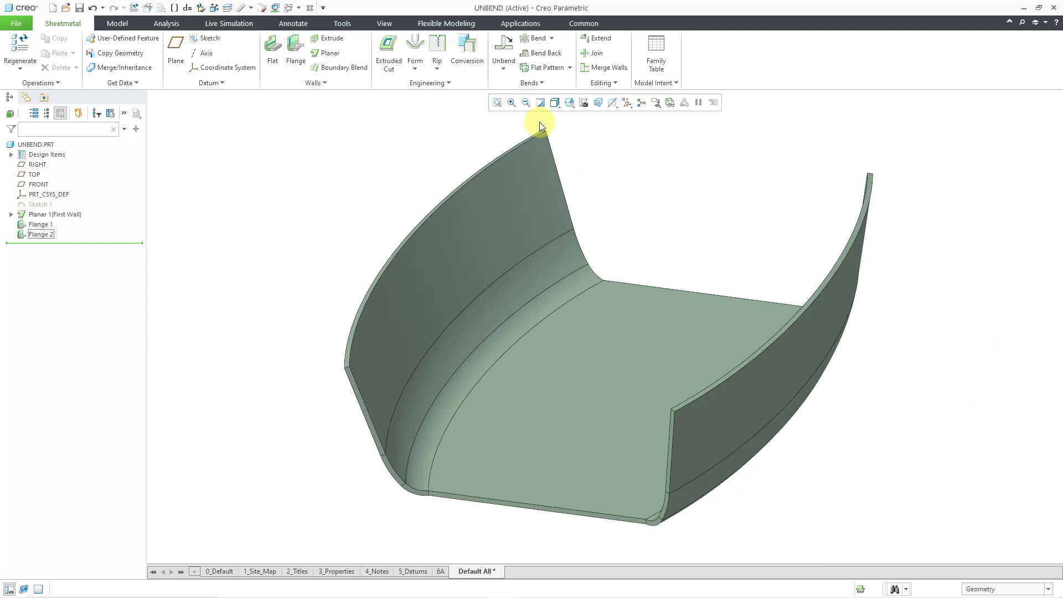
Create a trial Flat Pattern 1 feature, then delete it
click(530, 67)
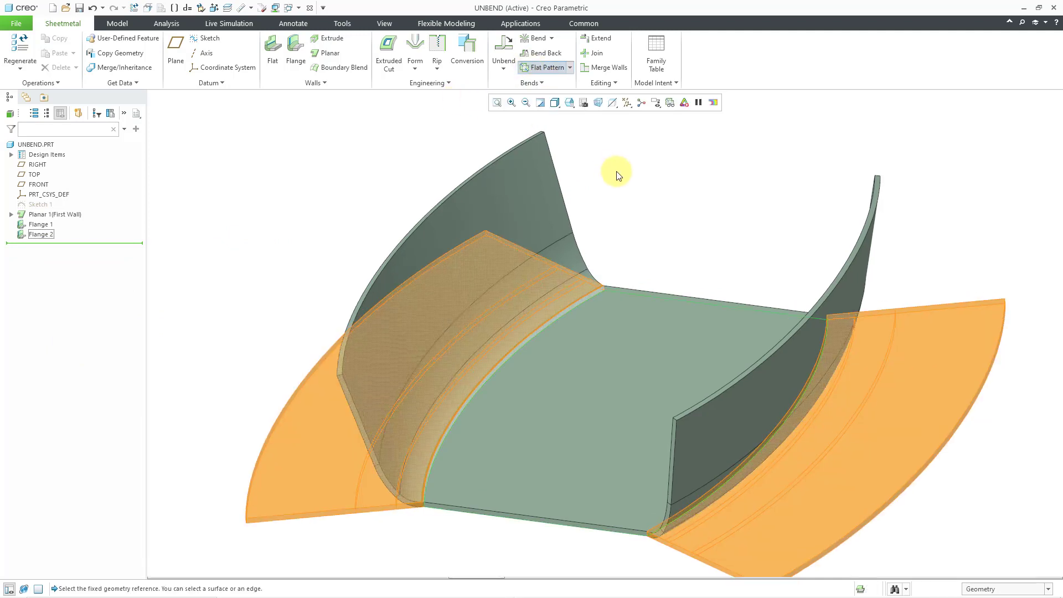
click(515, 52)
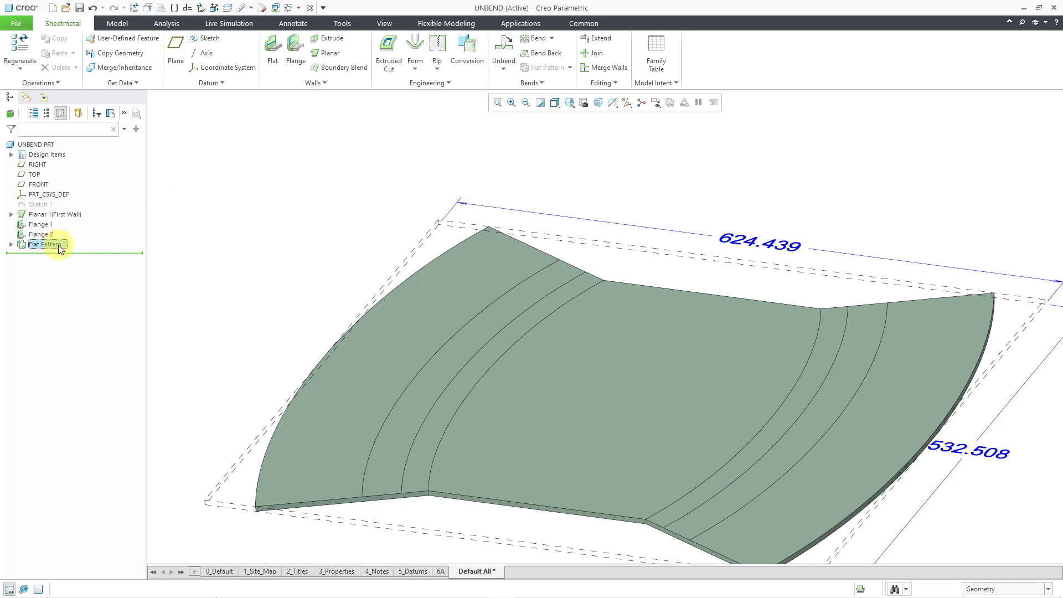
click(58, 244)
right_click(58, 245)
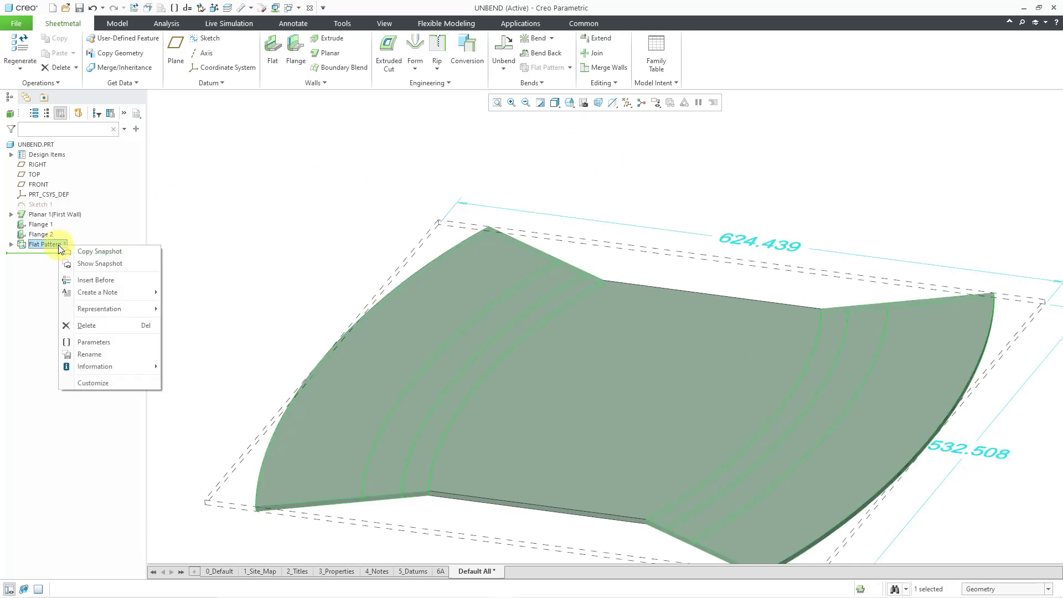
click(90, 327)
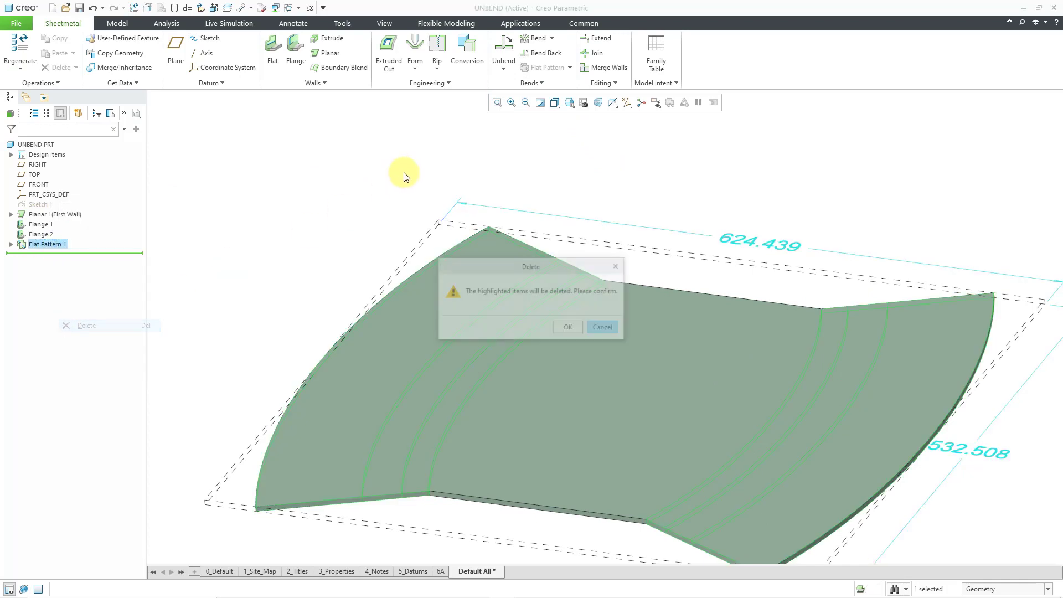
click(576, 327)
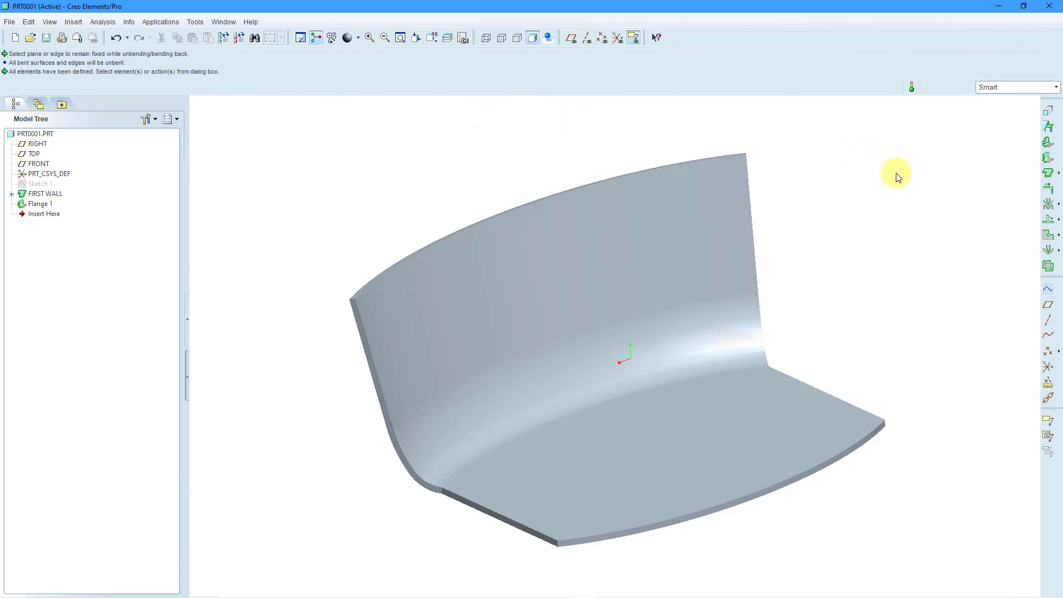
Create a regular unbend with the flat base wall fixed and all bends unbent
click(1048, 220)
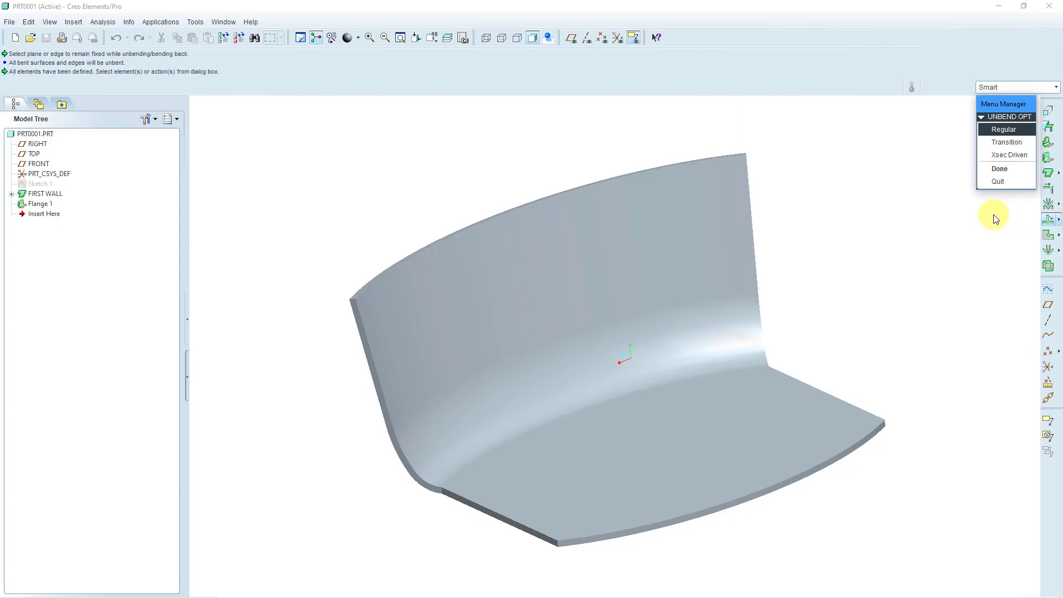
click(1004, 131)
click(991, 168)
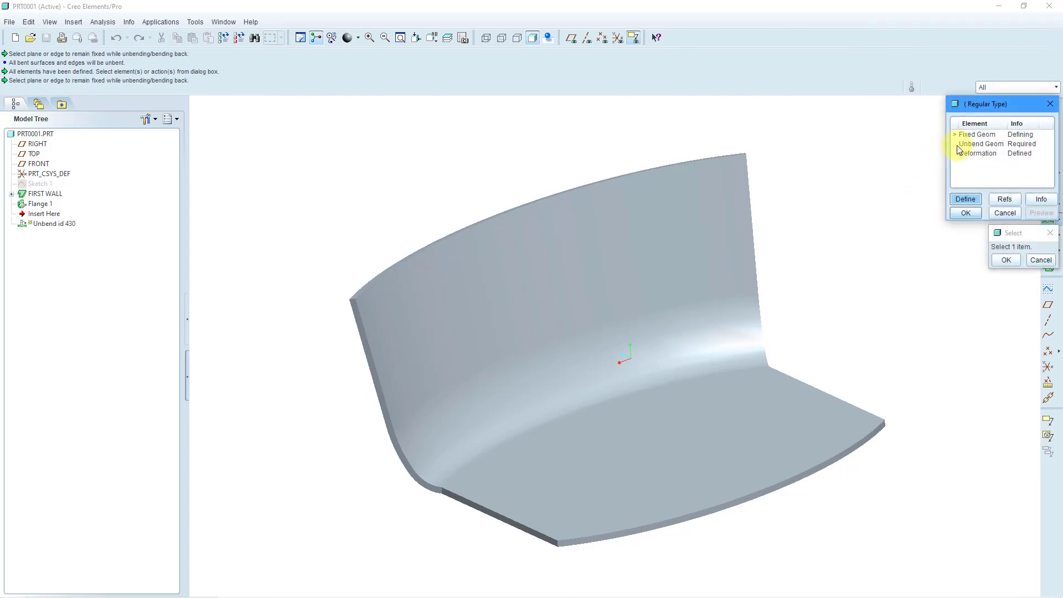
click(759, 423)
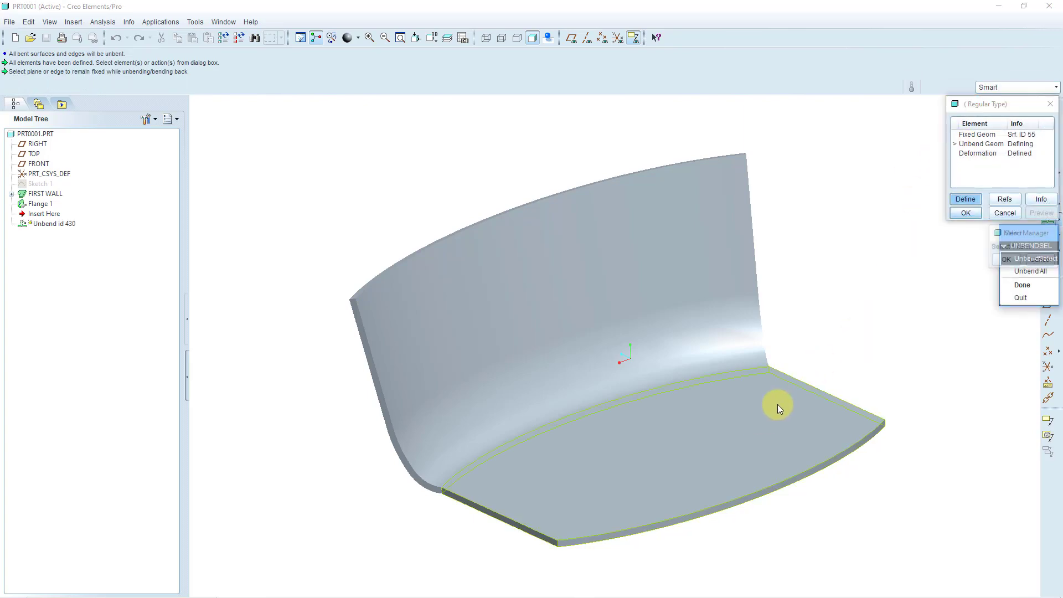
click(1026, 272)
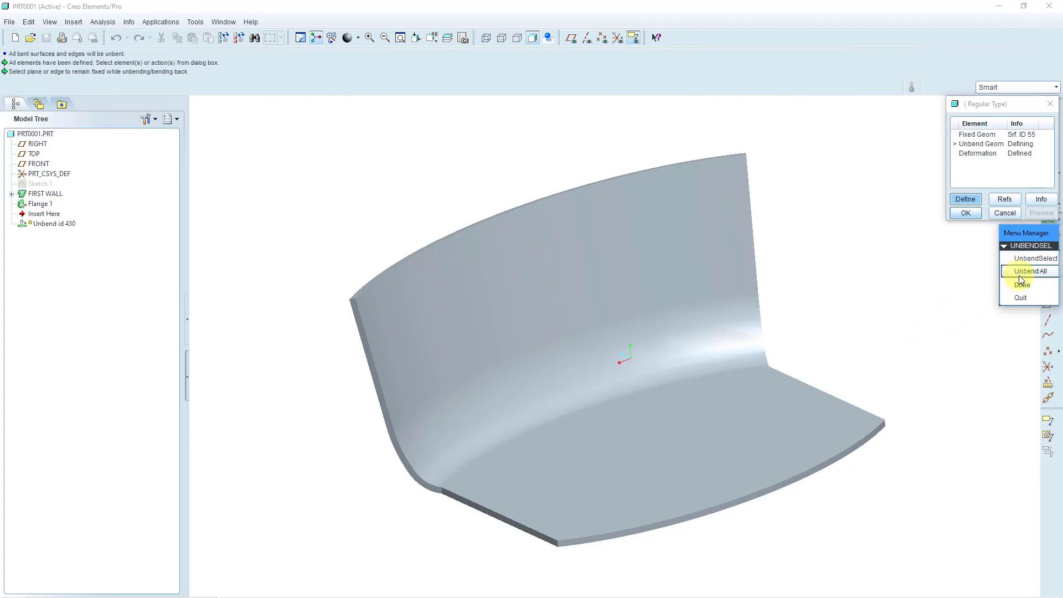
click(1022, 284)
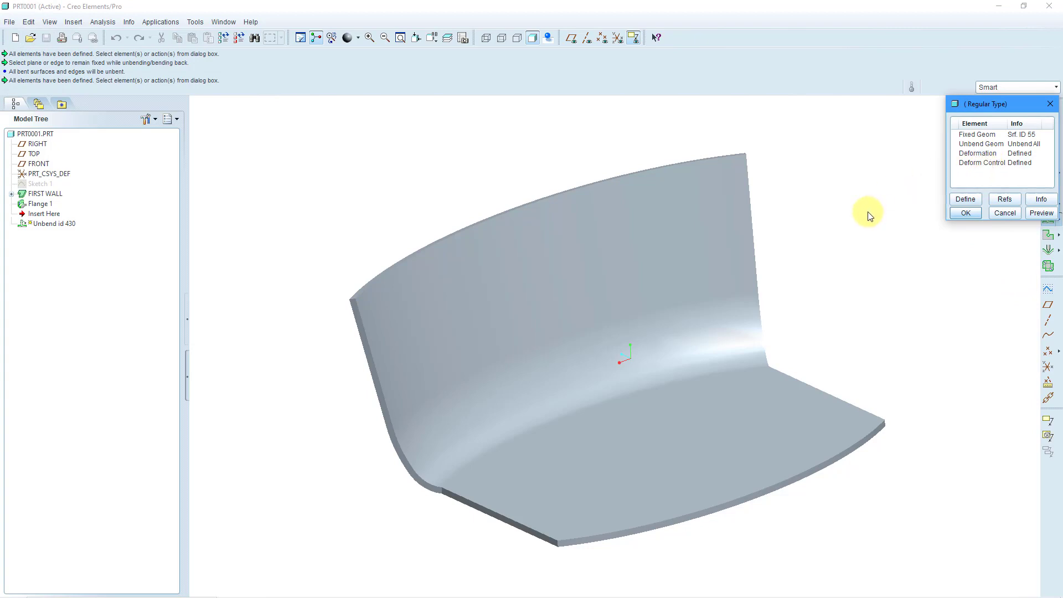
click(966, 213)
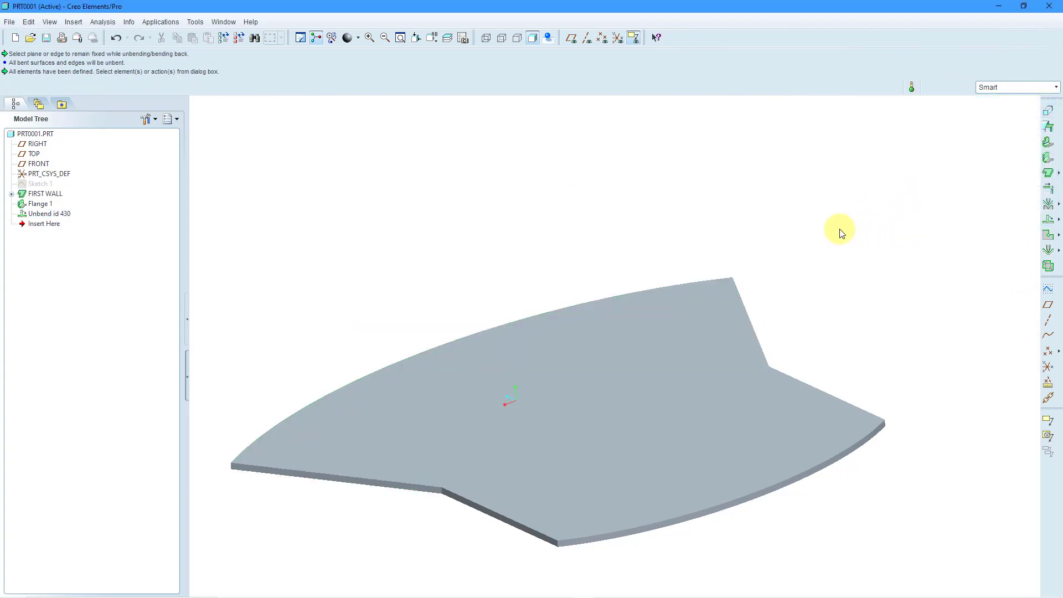
middle_drag(761, 238, 742, 204)
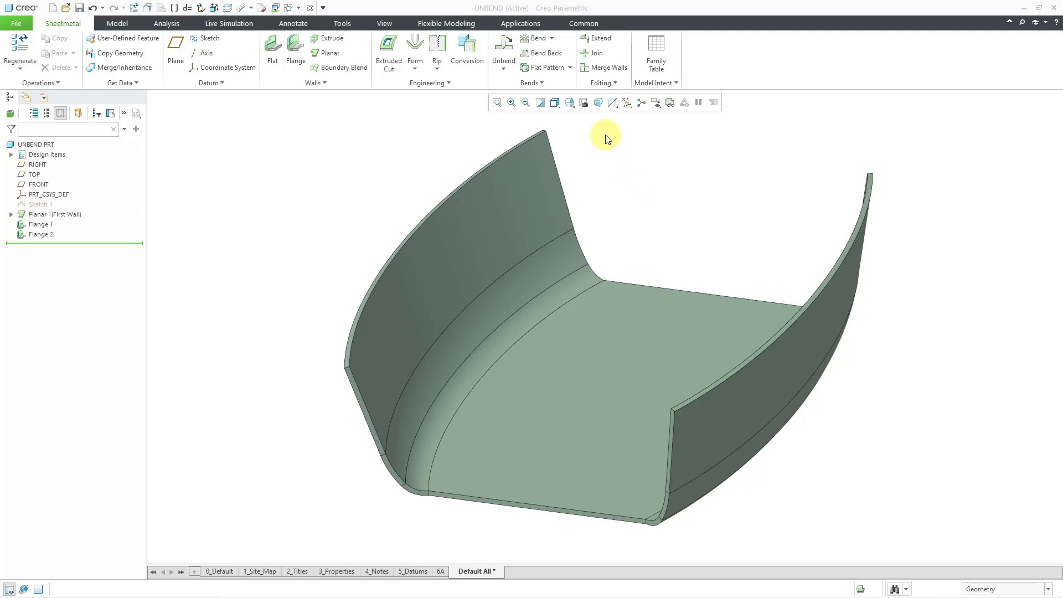
Start a cross-section driven unbend fixed along the curved base edge
click(508, 70)
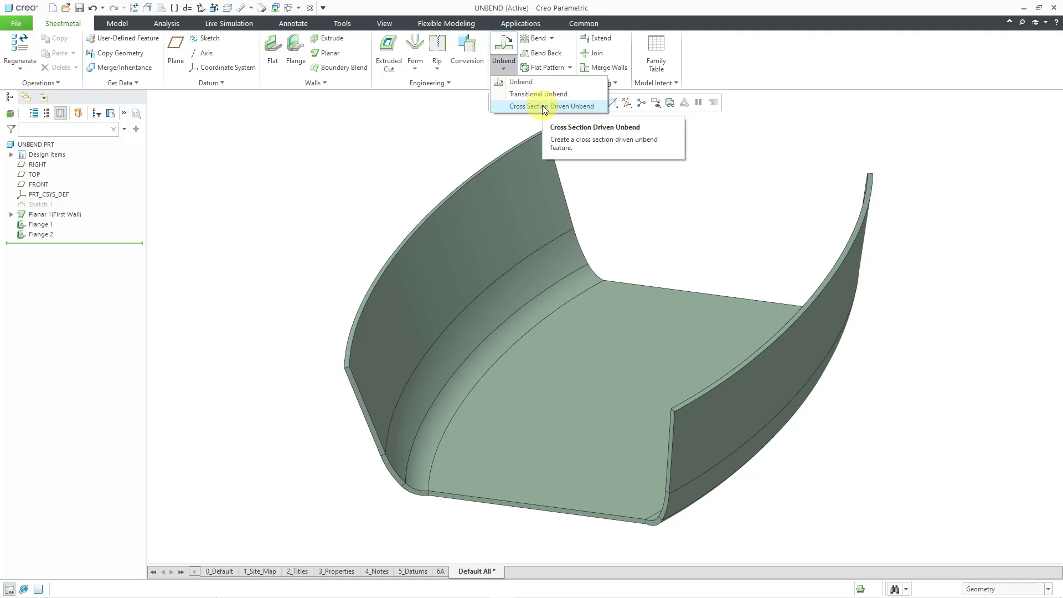
click(543, 105)
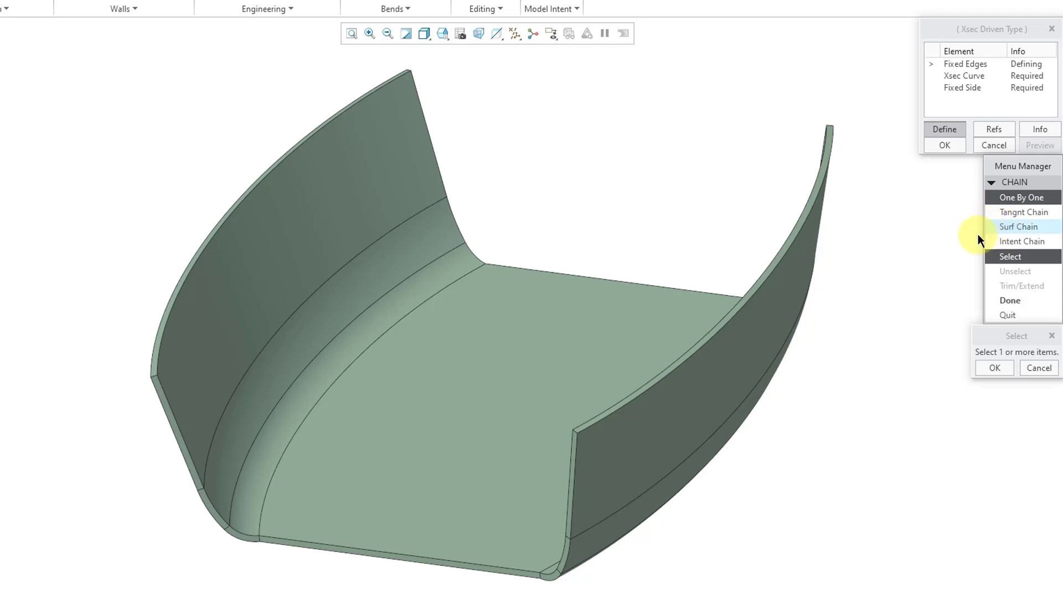
click(453, 281)
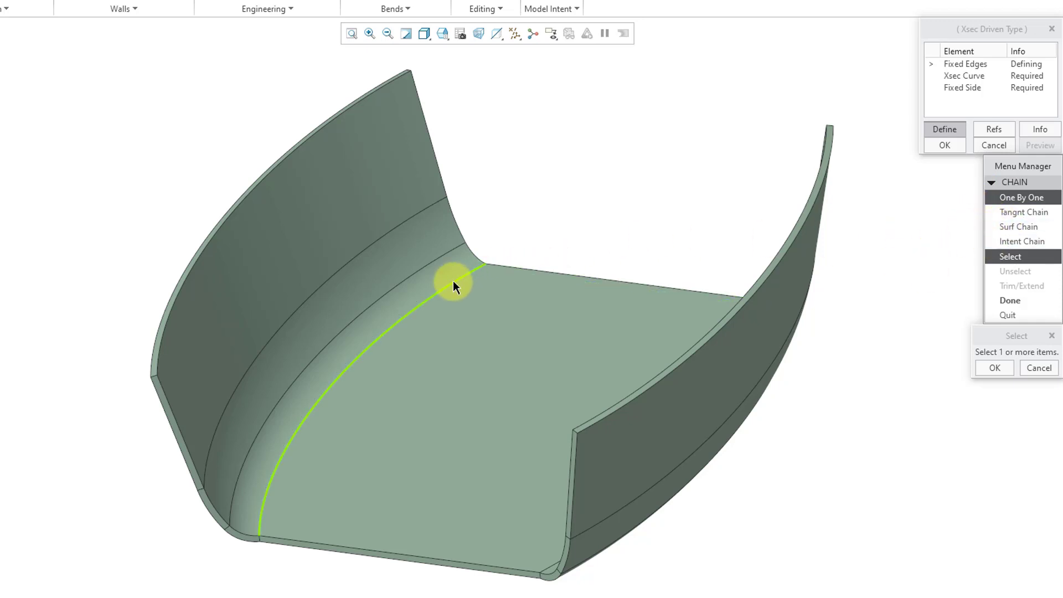
click(453, 280)
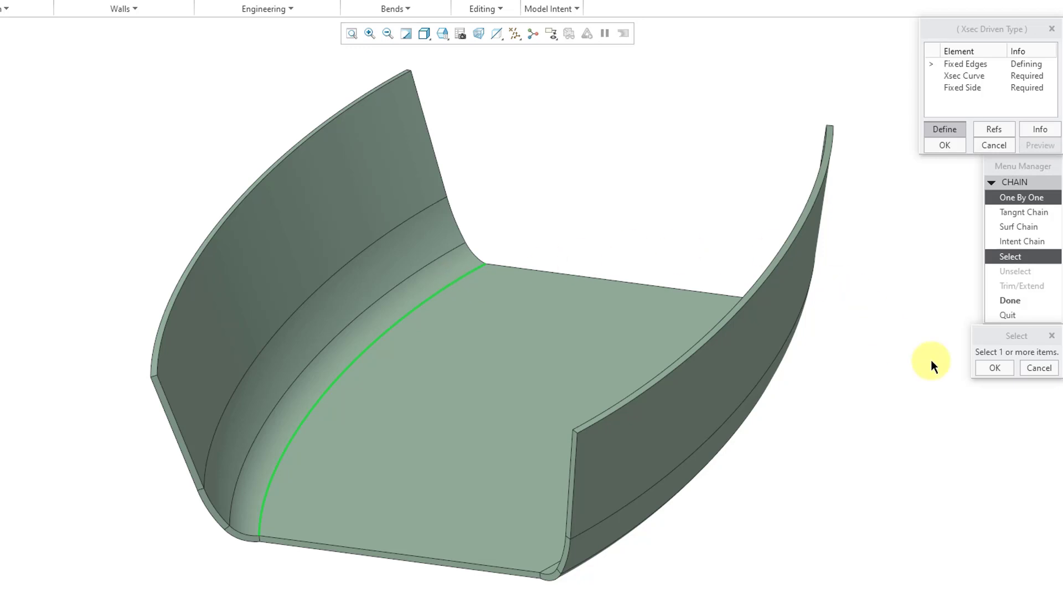
click(995, 368)
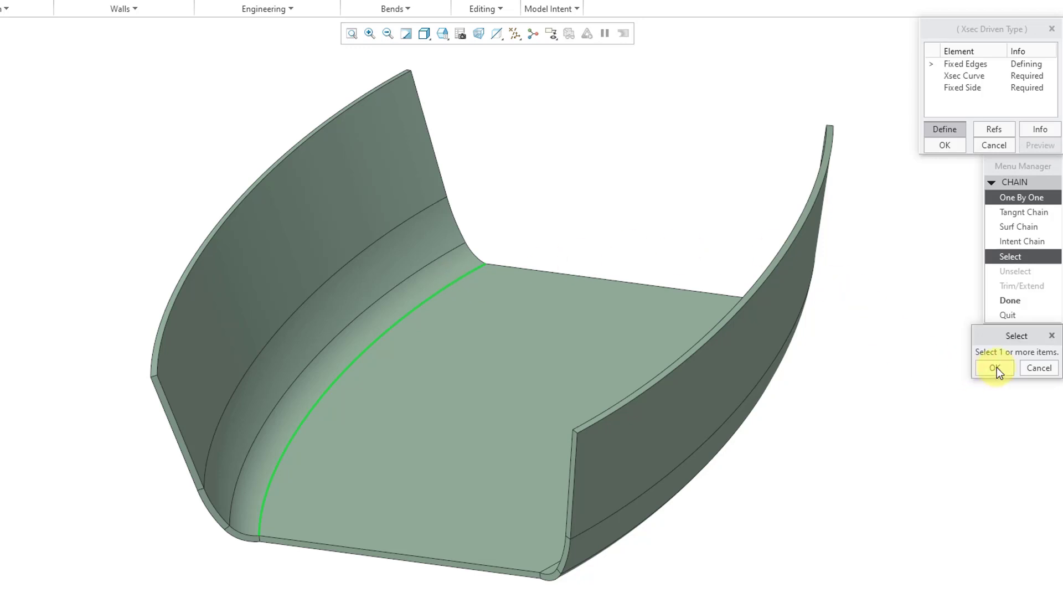
click(1011, 299)
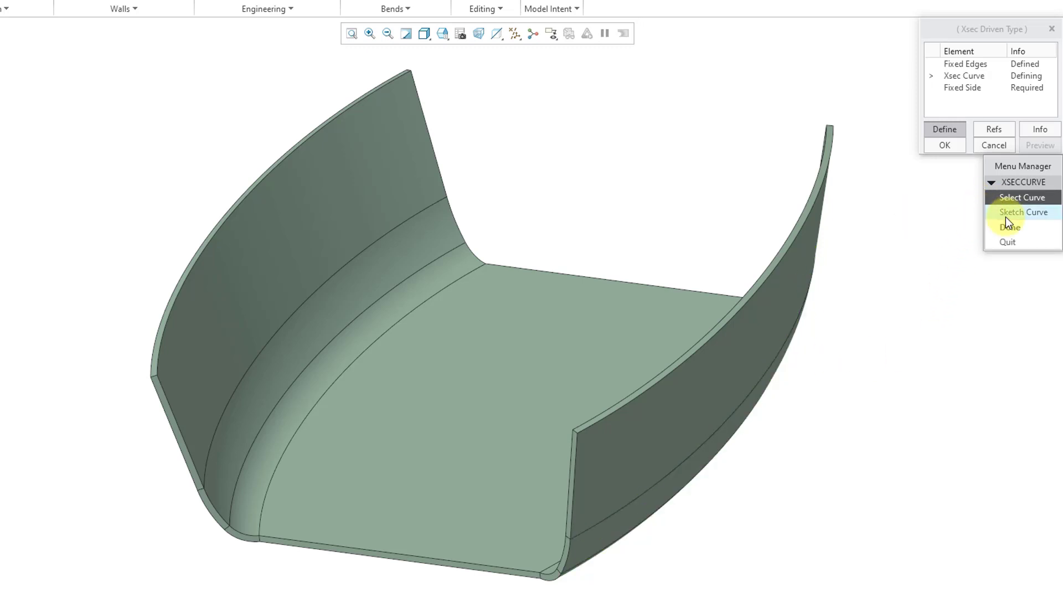
Use the left wall's curved base edge as the cross-section curve and flip the fixed side
click(989, 197)
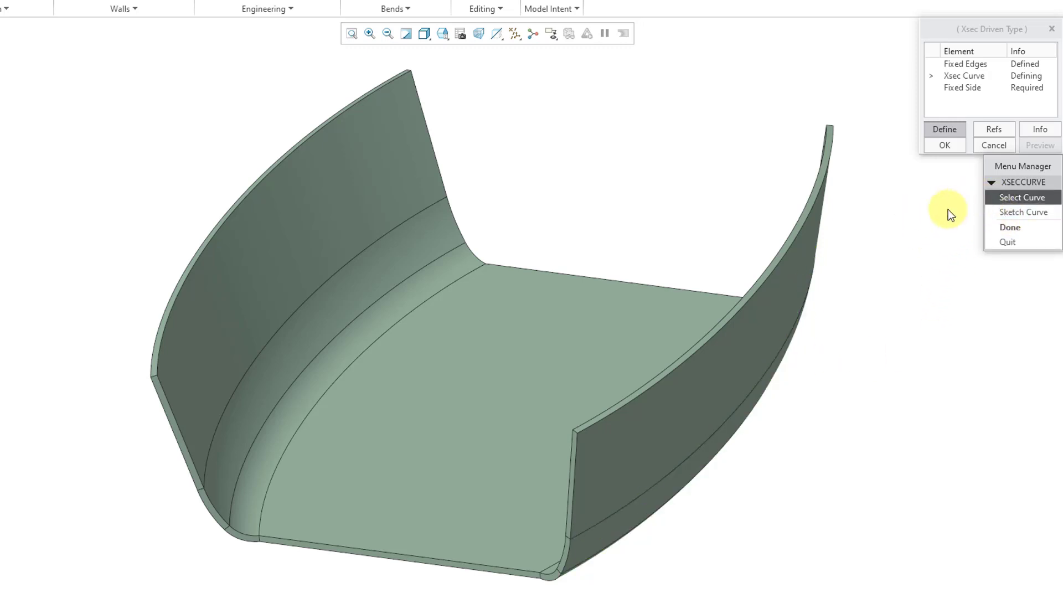
click(1006, 229)
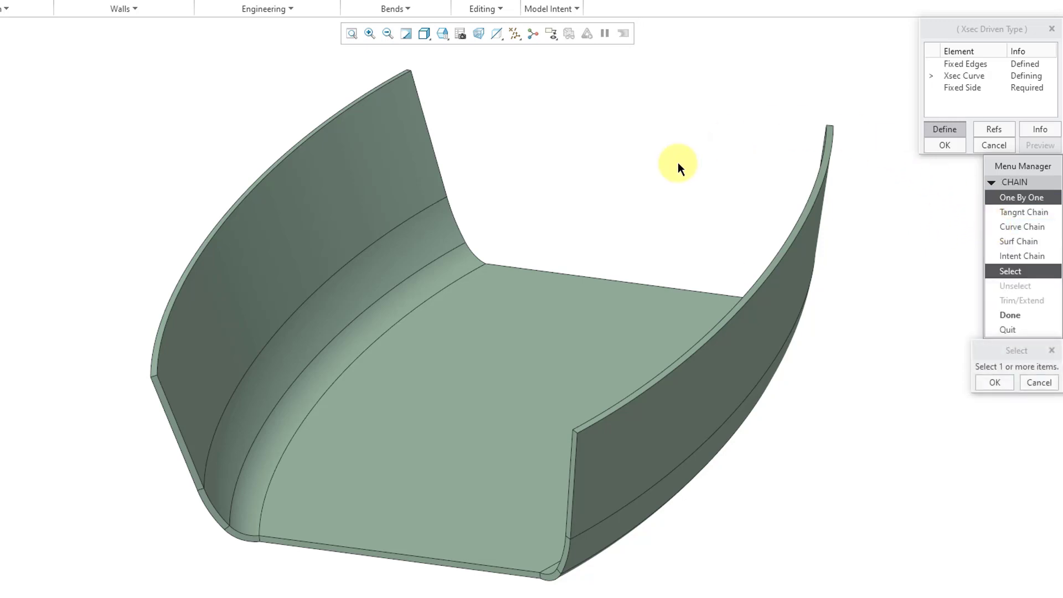
click(479, 271)
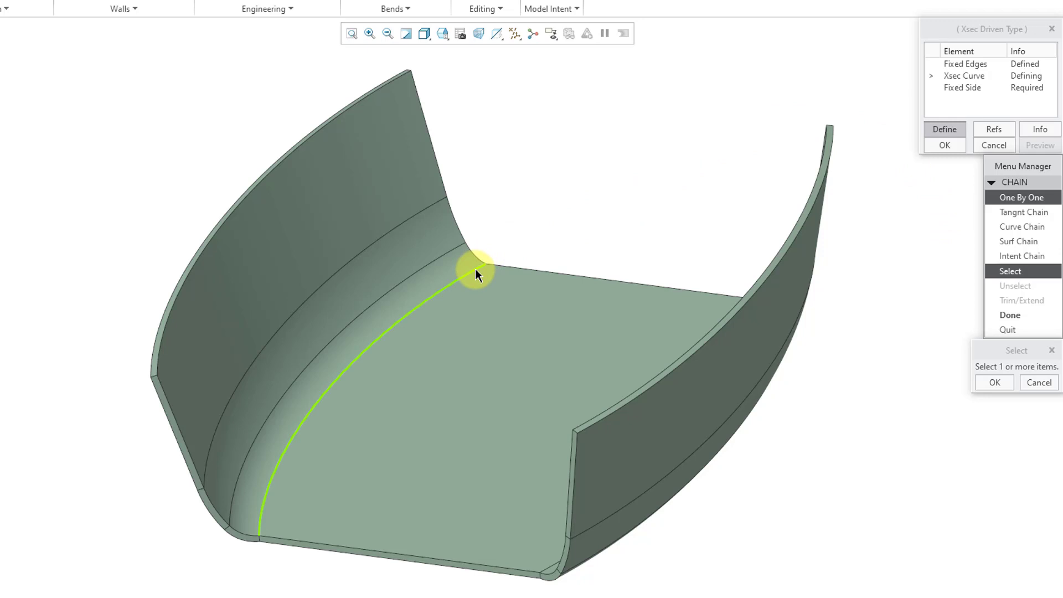
click(476, 270)
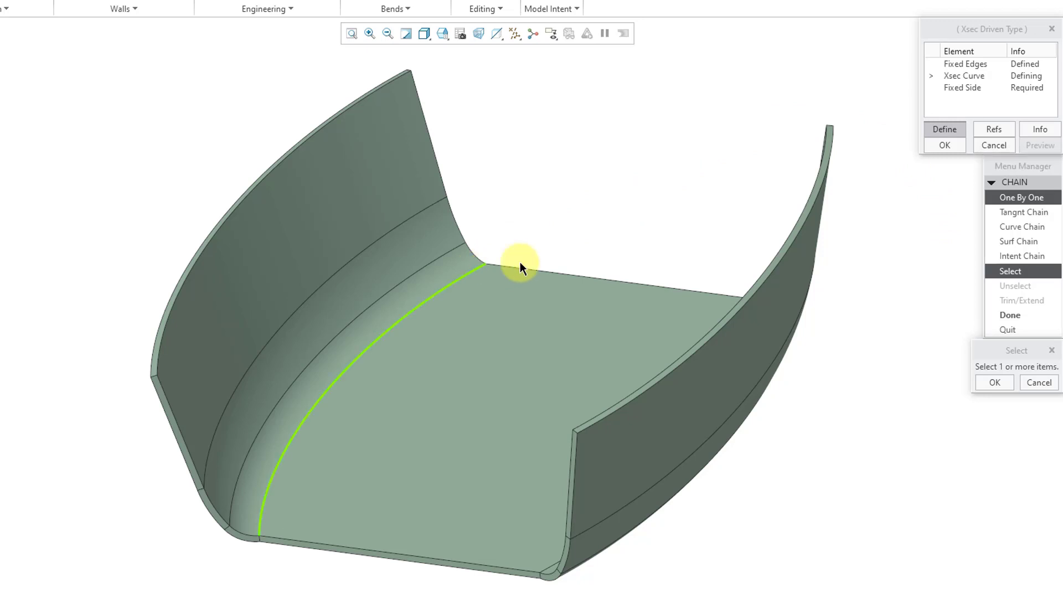
click(995, 384)
click(1009, 317)
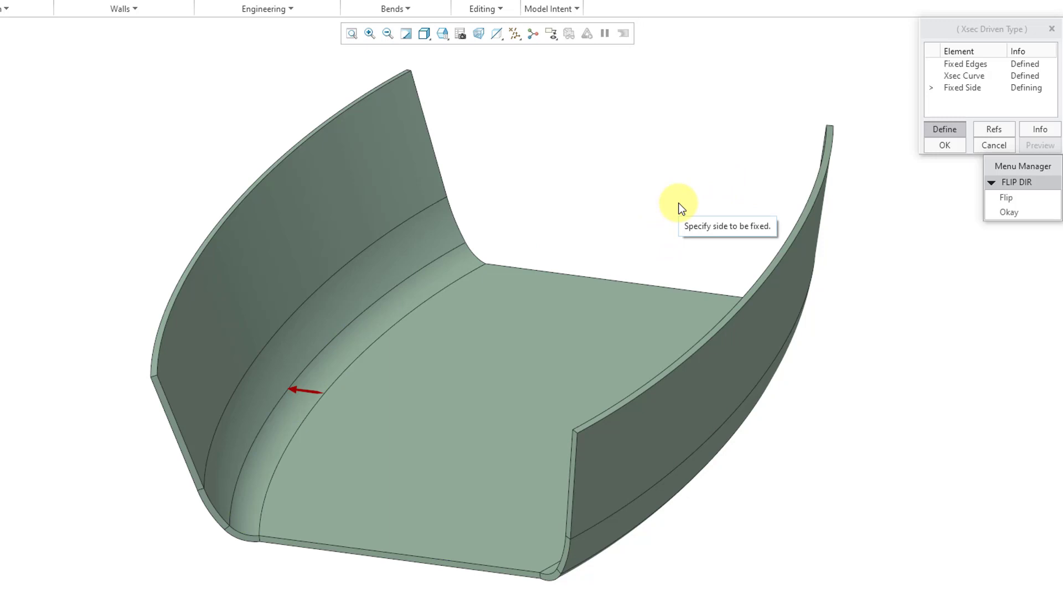
click(1005, 200)
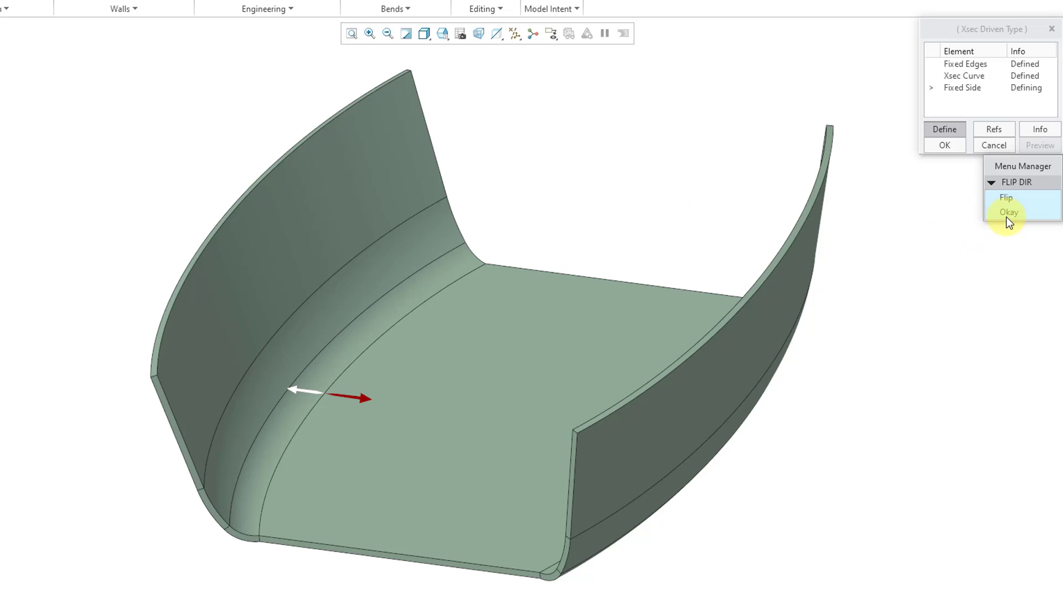
click(1007, 213)
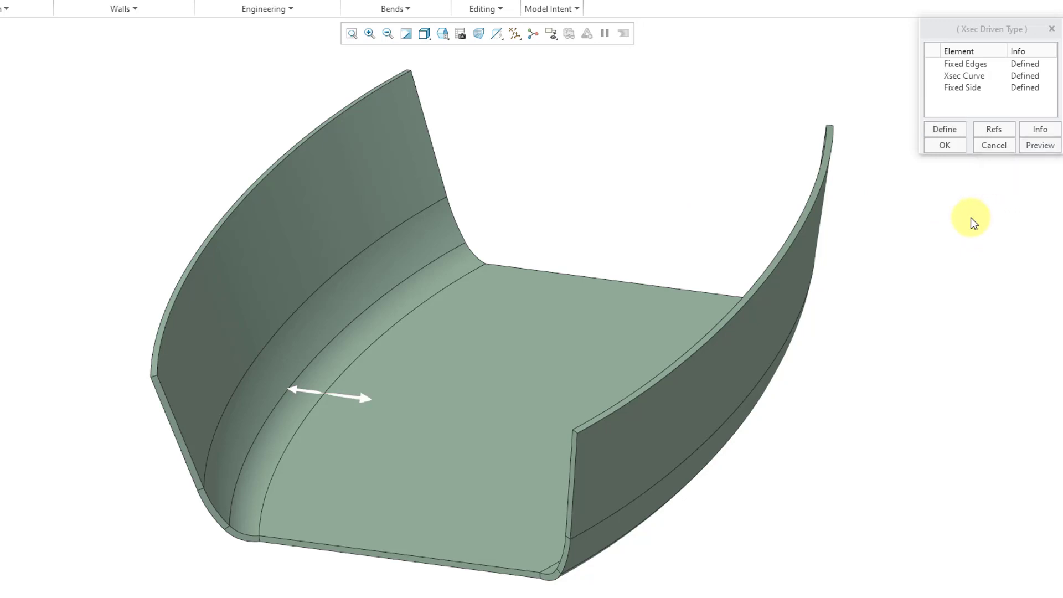
Complete the first cross-section unbend, flattening the left wall, and inspect the result
click(948, 145)
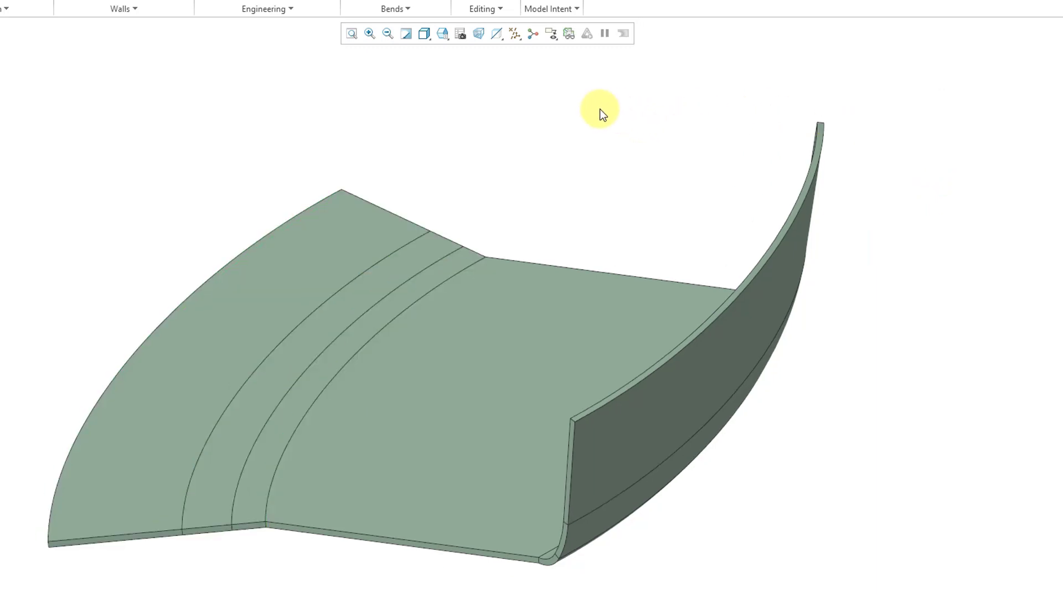
scroll(577, 161, up, 3)
middle_drag(573, 192, 574, 206)
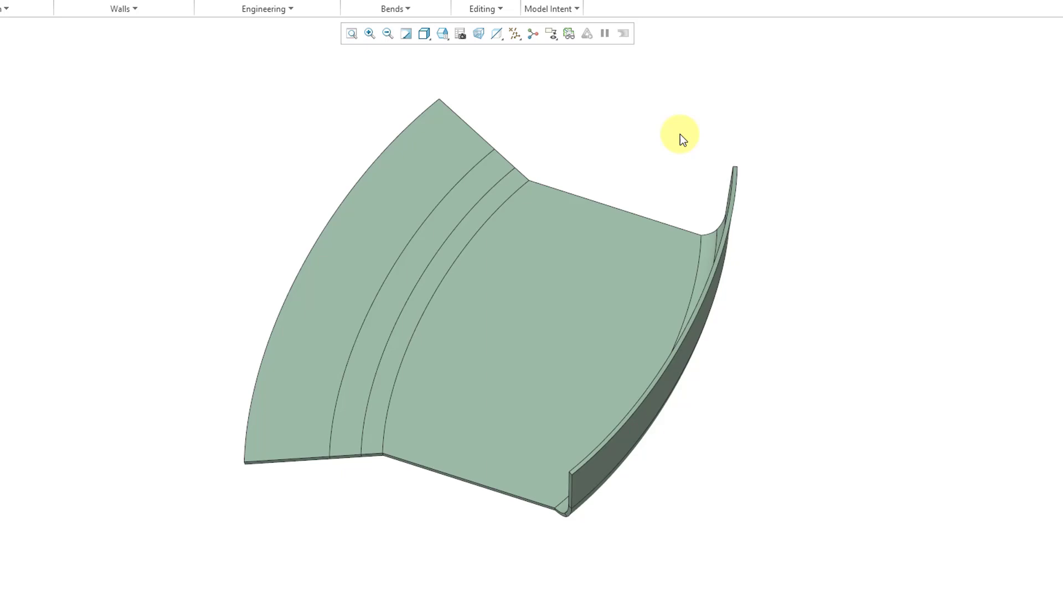
mouse_move(636, 162)
middle_down()
mouse_move(648, 136)
mouse_move(692, 131)
mouse_move(711, 166)
middle_up()
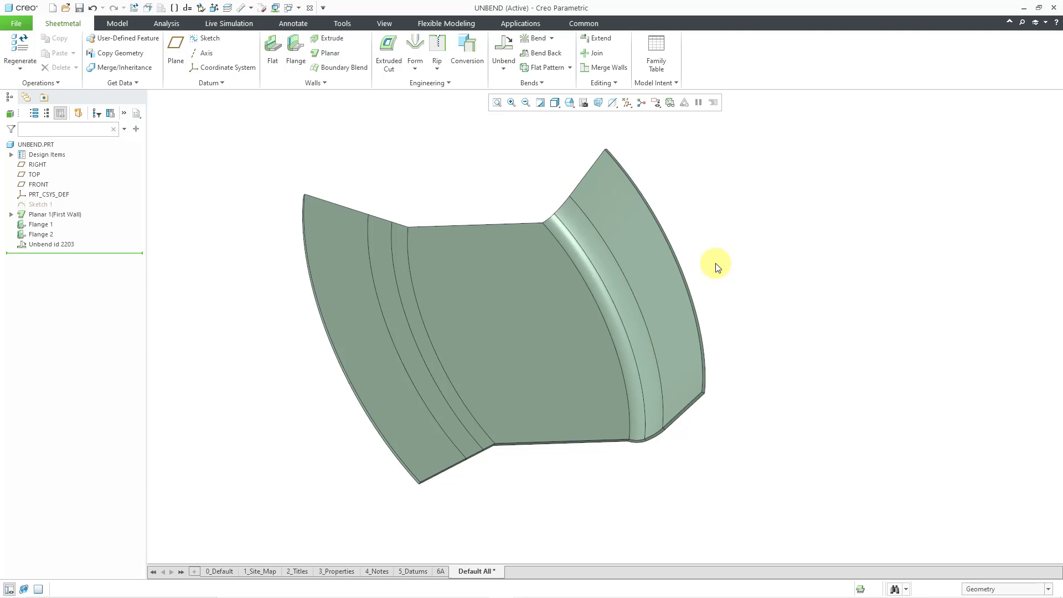
click(503, 66)
Start a second cross-section driven unbend fixed along the right bend edge, using a sketched curve
click(528, 106)
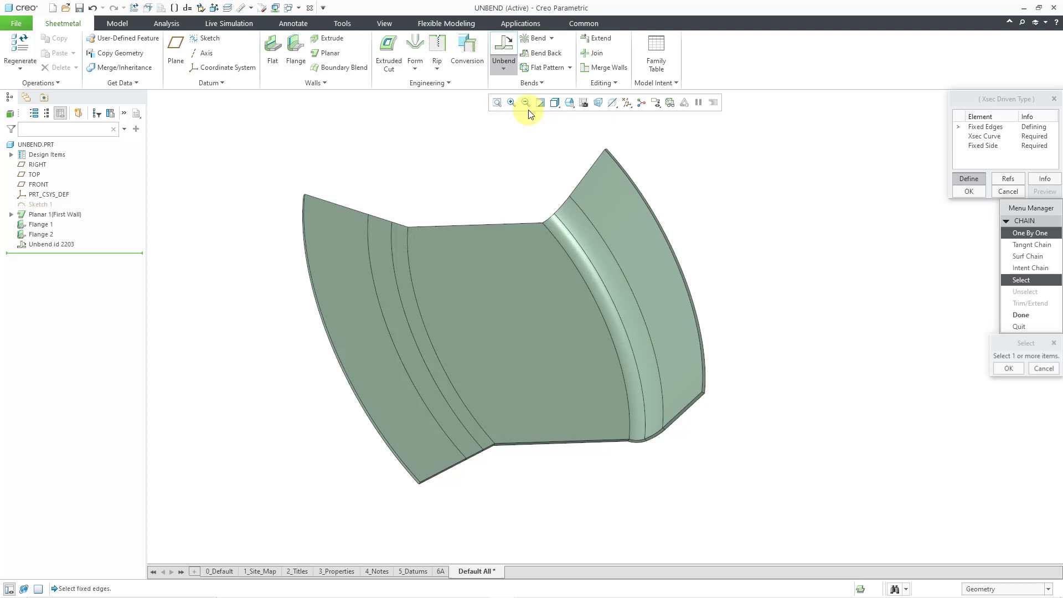
click(583, 281)
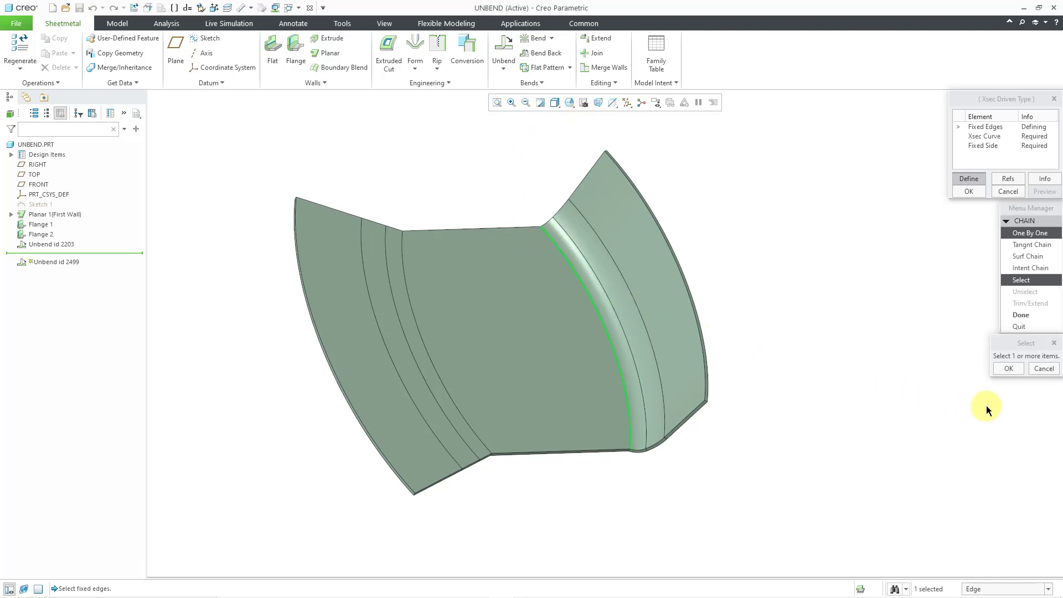
click(1009, 368)
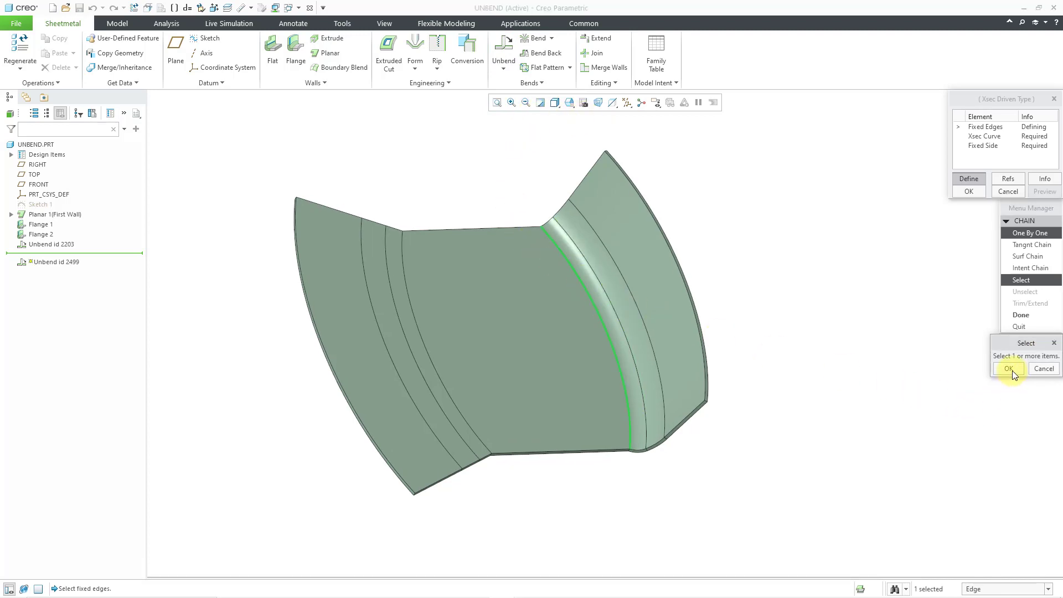
click(1023, 315)
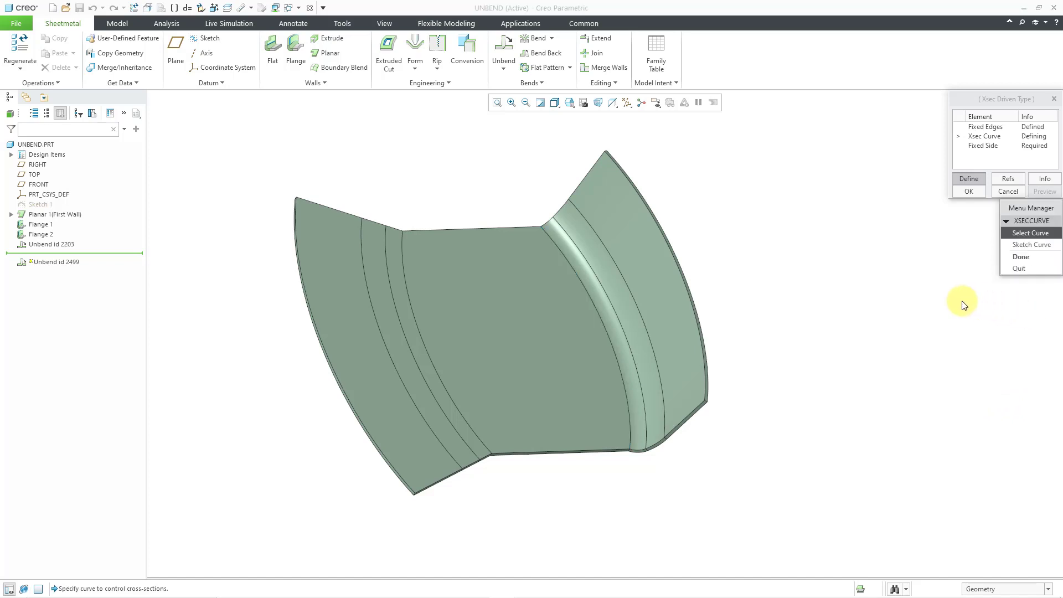
click(1021, 247)
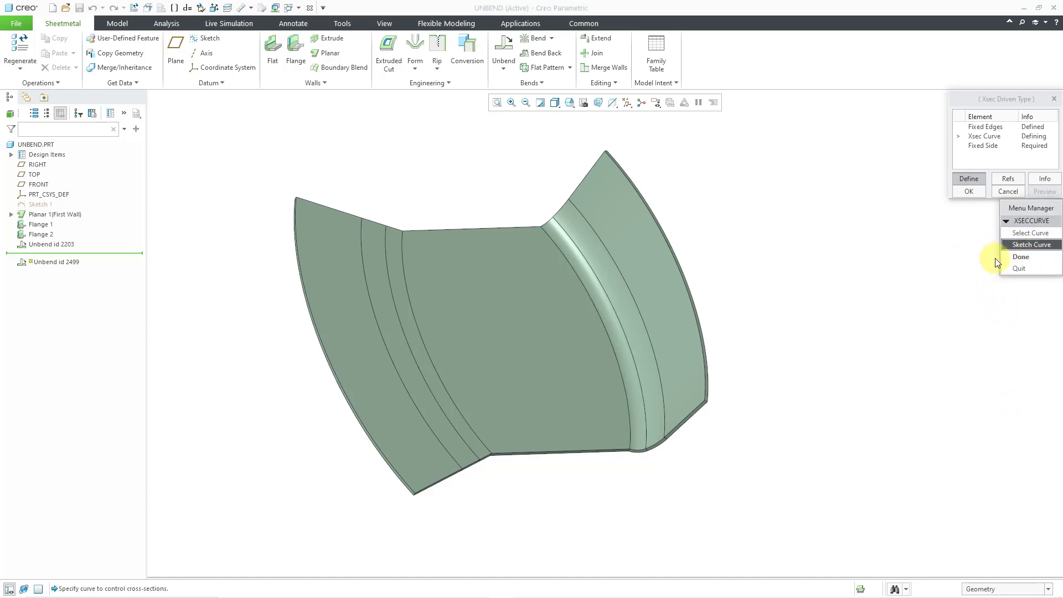
Sketch on the flat face, oriented Right to the bottom edge, referencing both corner vertices
click(1015, 258)
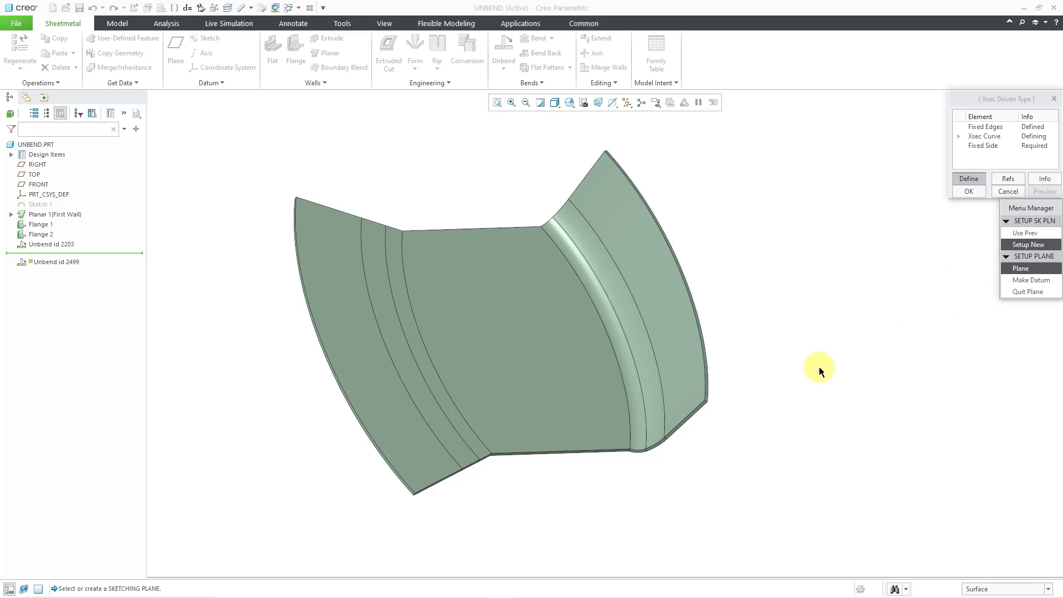
click(589, 363)
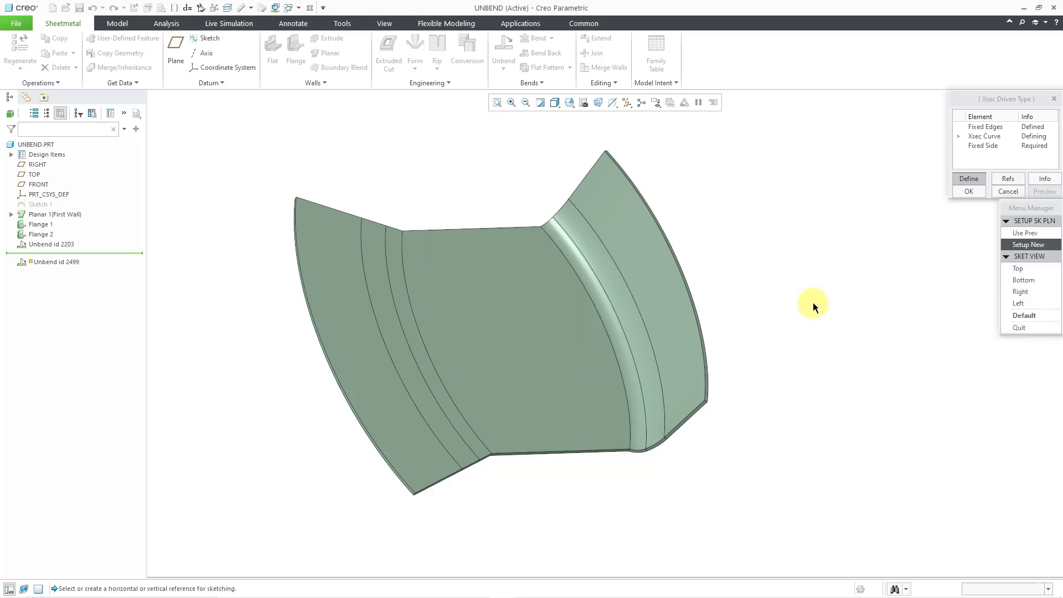
click(1023, 291)
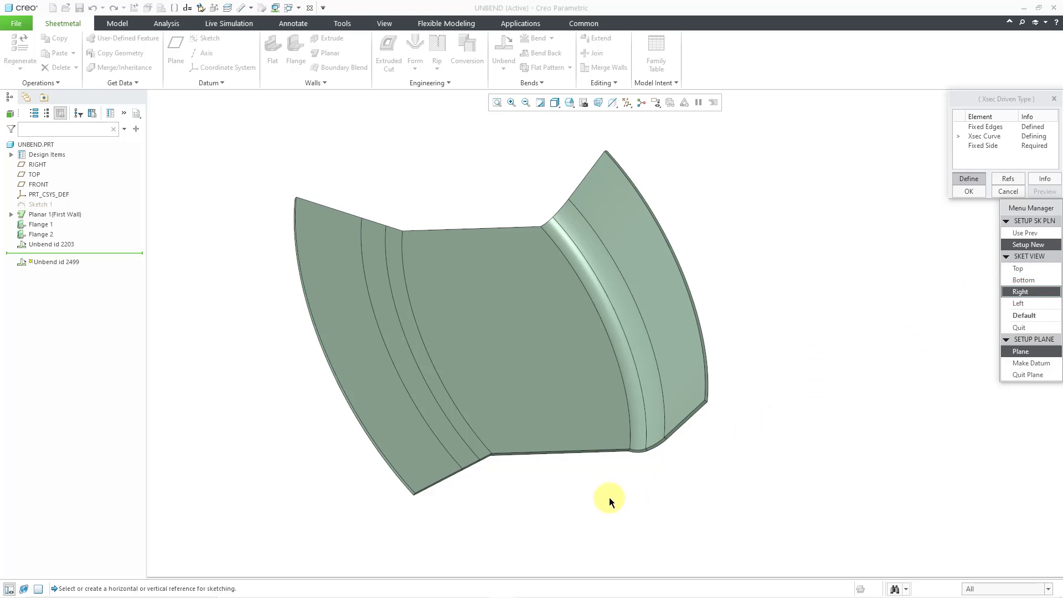
scroll(601, 460, down, 3)
scroll(607, 444, down, 3)
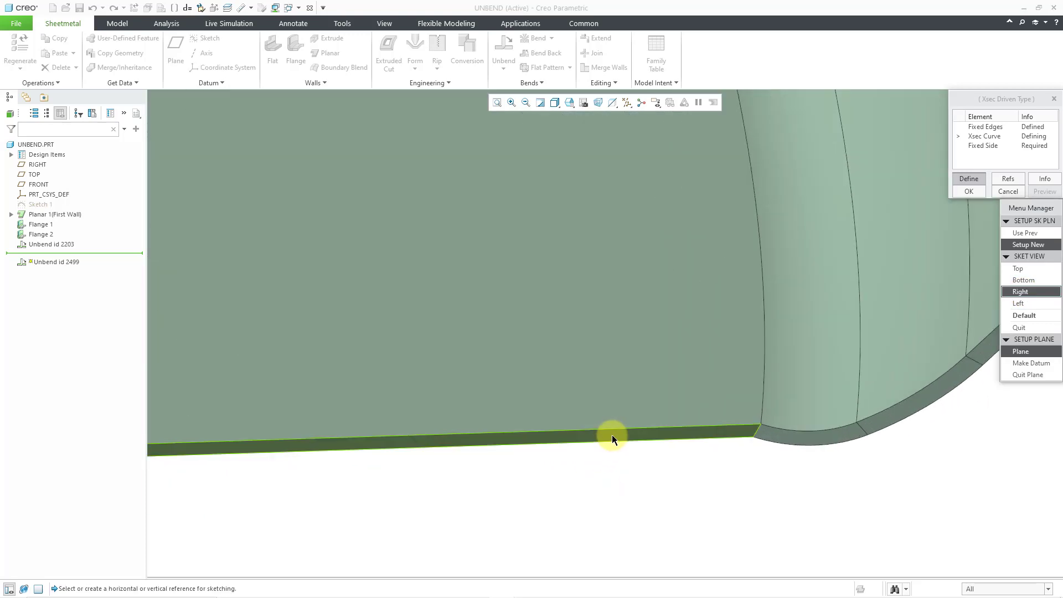
click(616, 432)
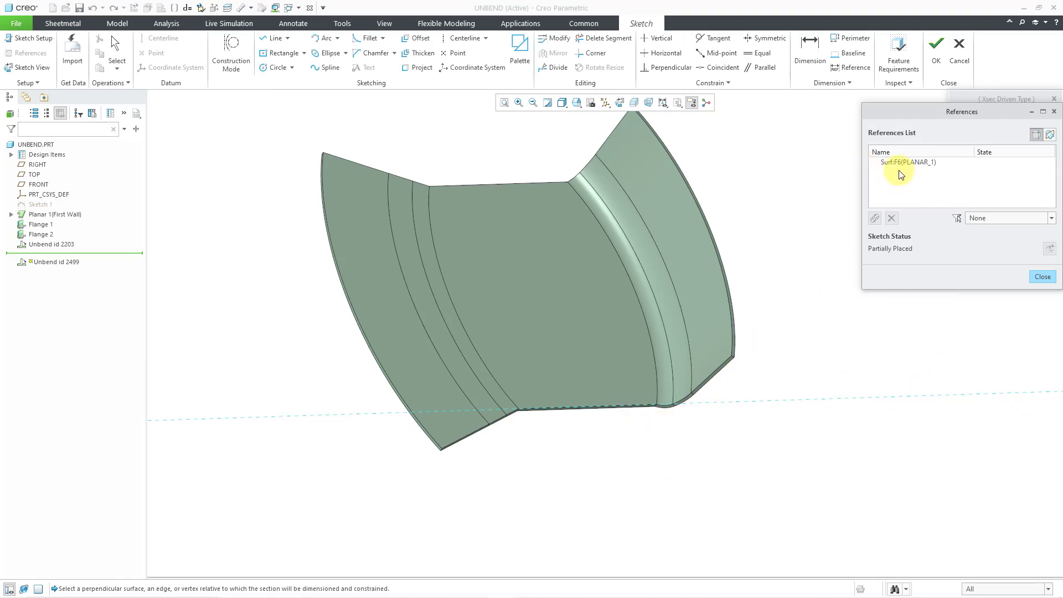
click(569, 180)
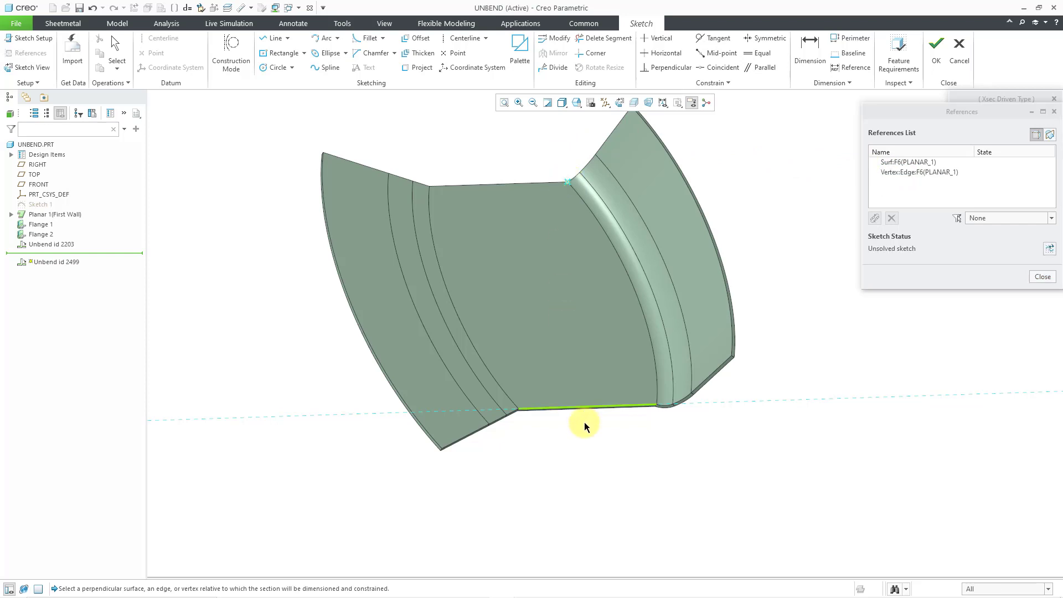
click(655, 406)
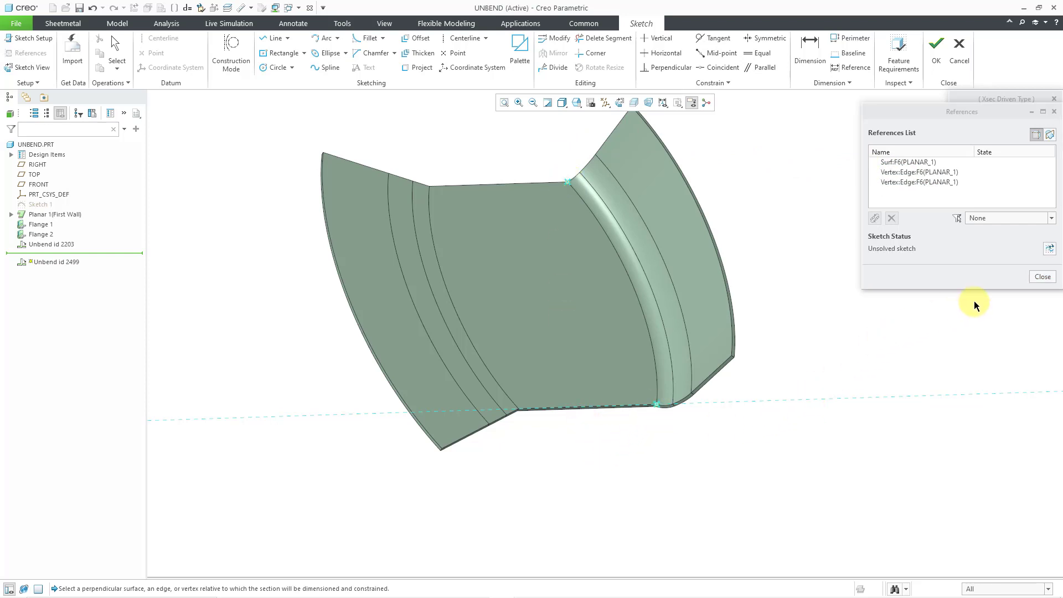
click(1044, 273)
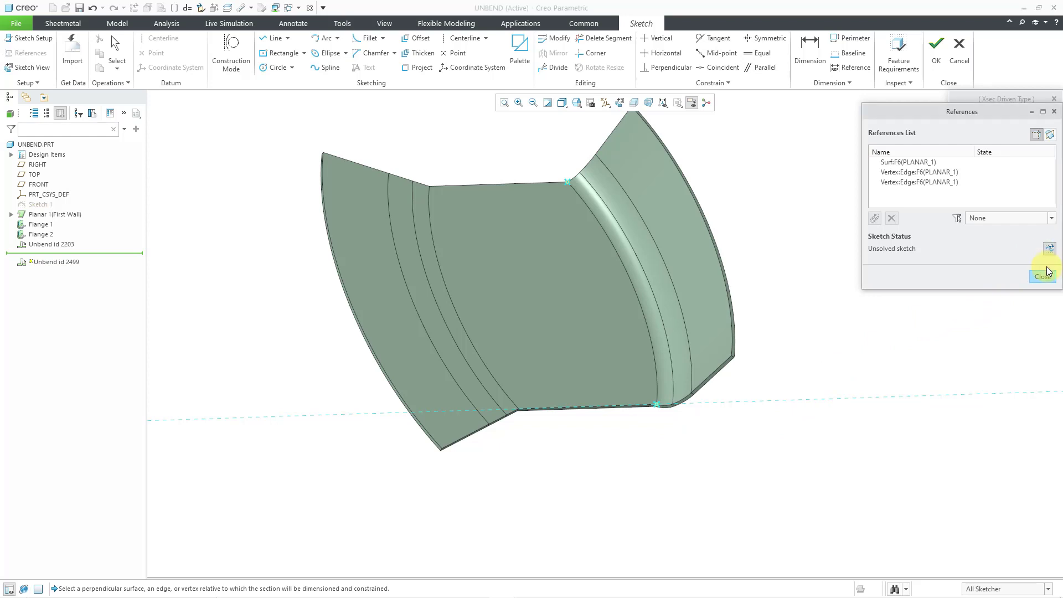
Sketch a straight cross-section line between the two flange vertices and accept it
click(1044, 275)
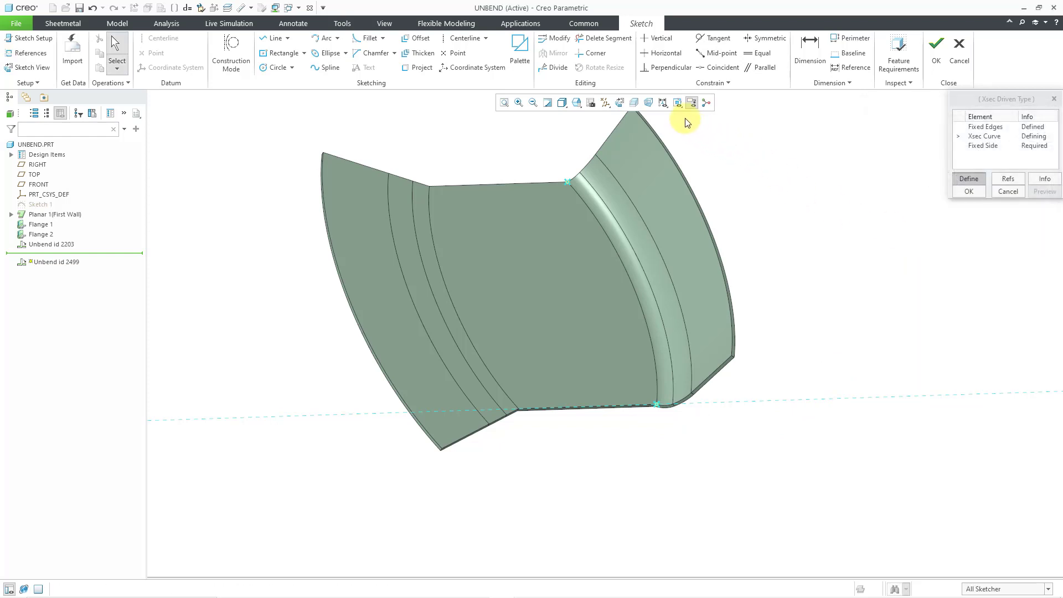
click(620, 102)
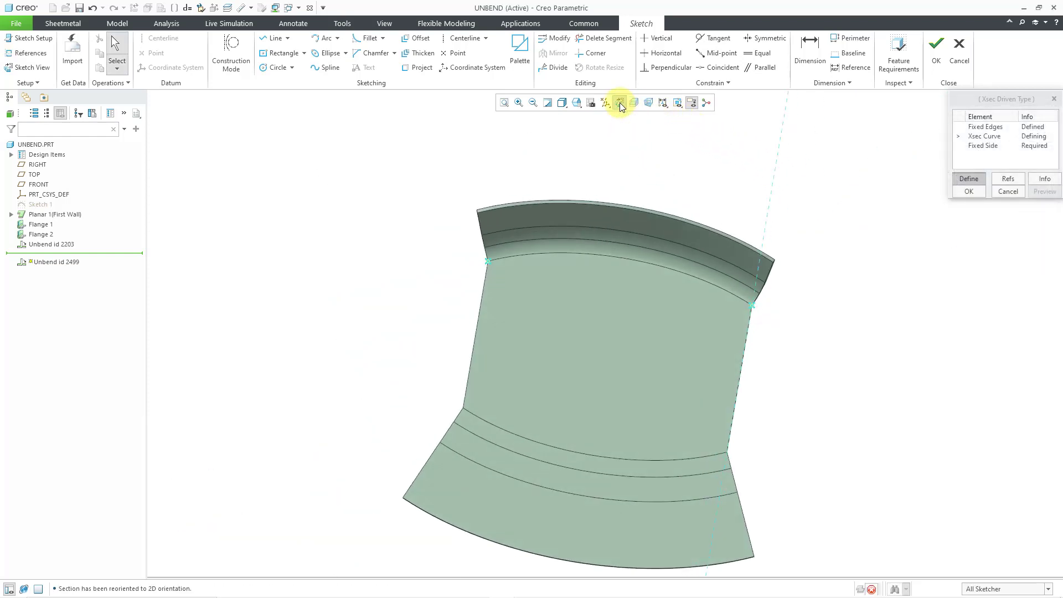
right_click(609, 155)
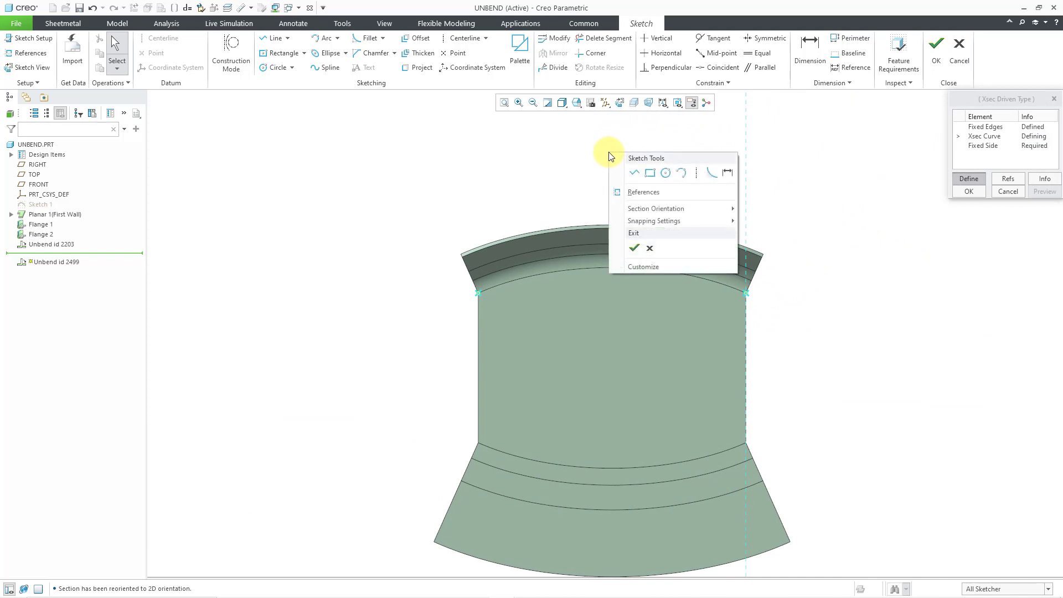
click(634, 172)
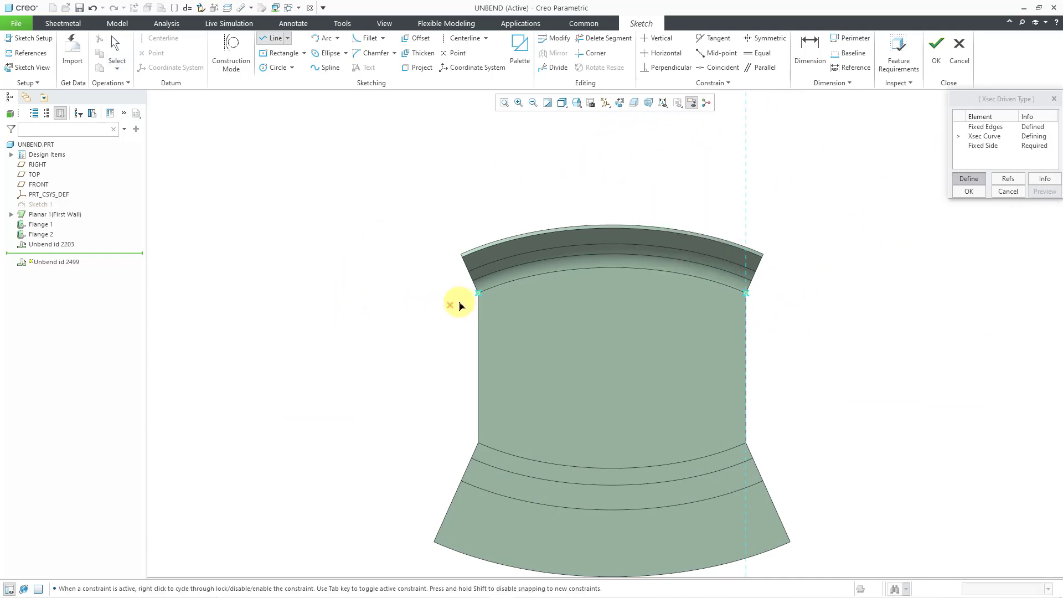
click(479, 293)
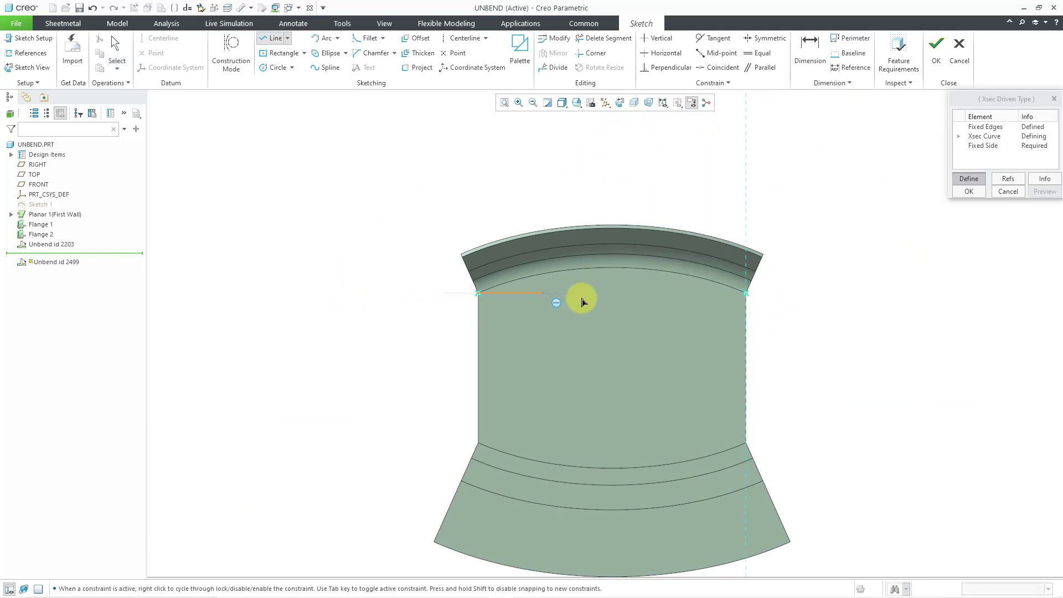
click(746, 292)
middle_click(832, 308)
middle_click(830, 304)
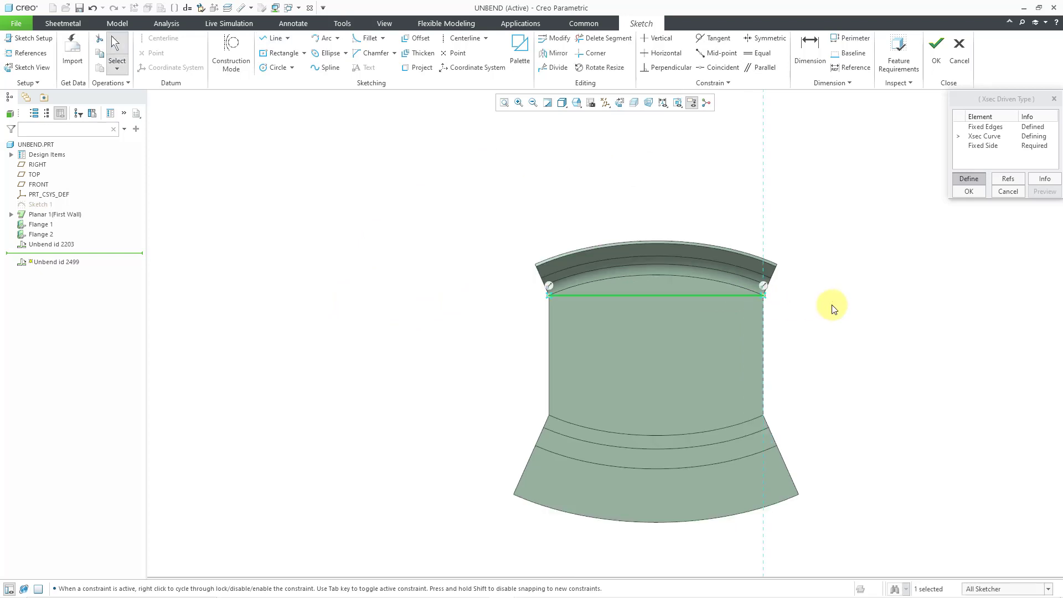
scroll(706, 316, down, 1)
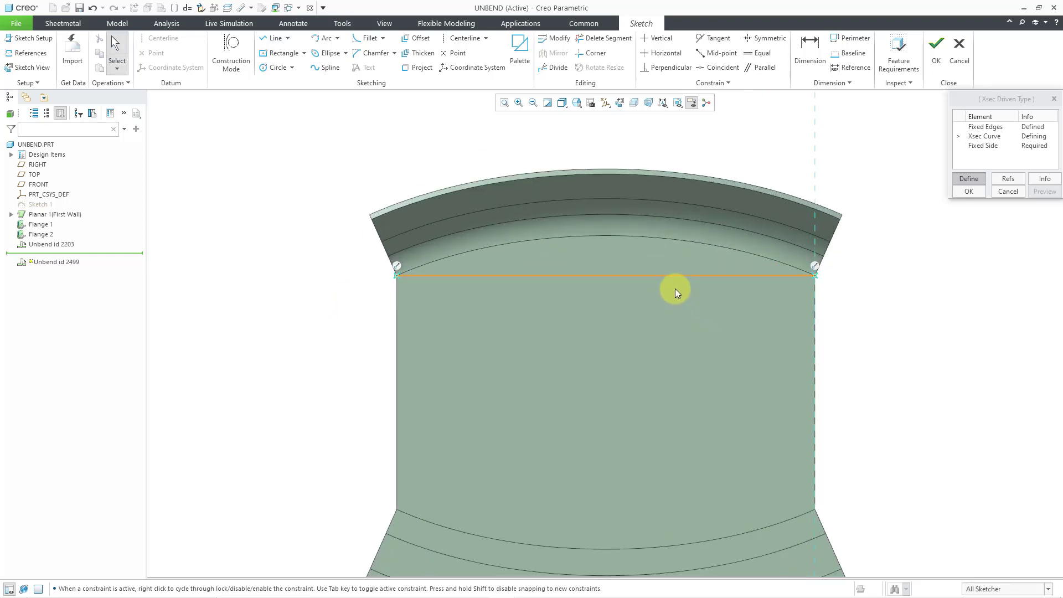
scroll(675, 288, up, 1)
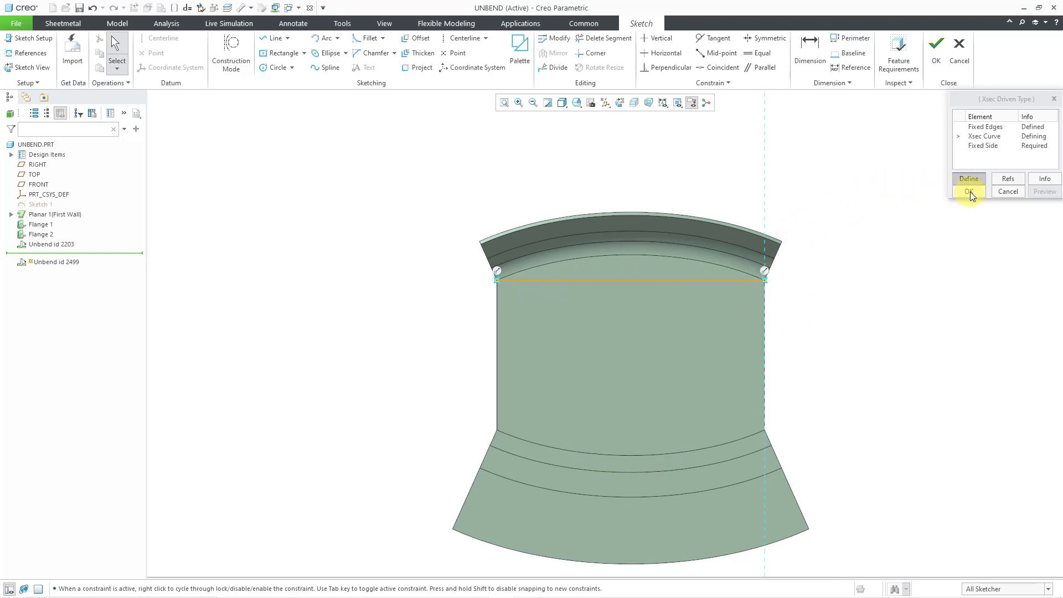
click(934, 63)
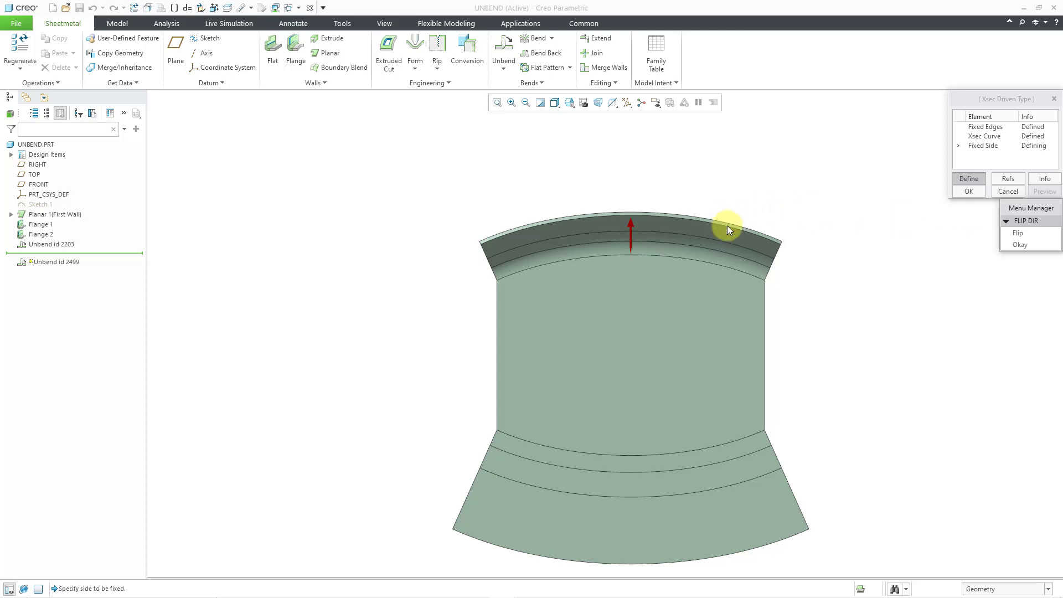
Flip the fixed side and complete Unbend id 2499, flattening the right wall
mouse_move(728, 226)
middle_down()
mouse_move(714, 174)
mouse_move(647, 169)
mouse_move(655, 194)
middle_up()
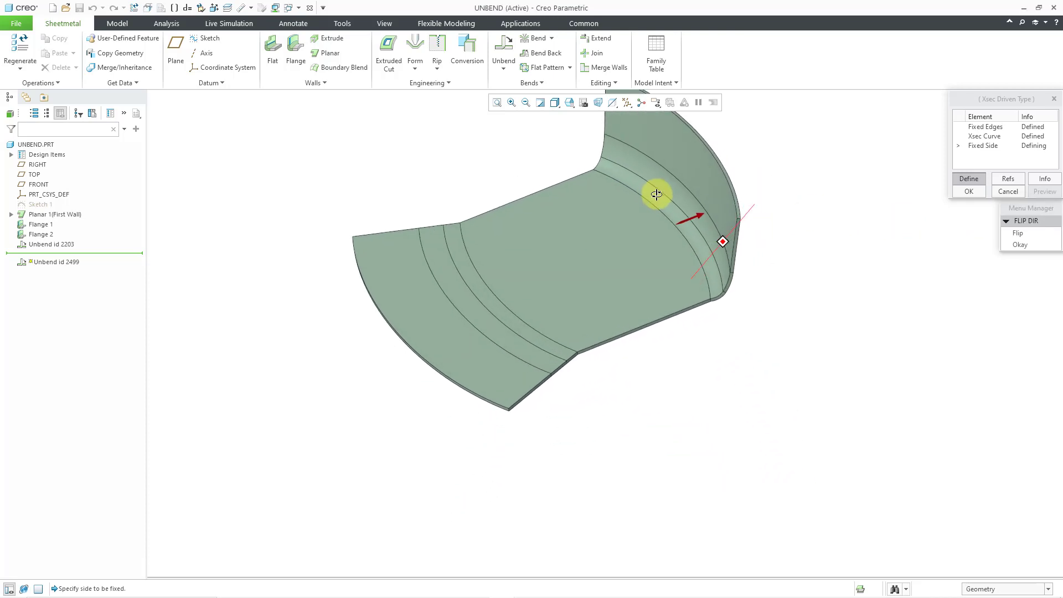
middle_drag(657, 296, 696, 204)
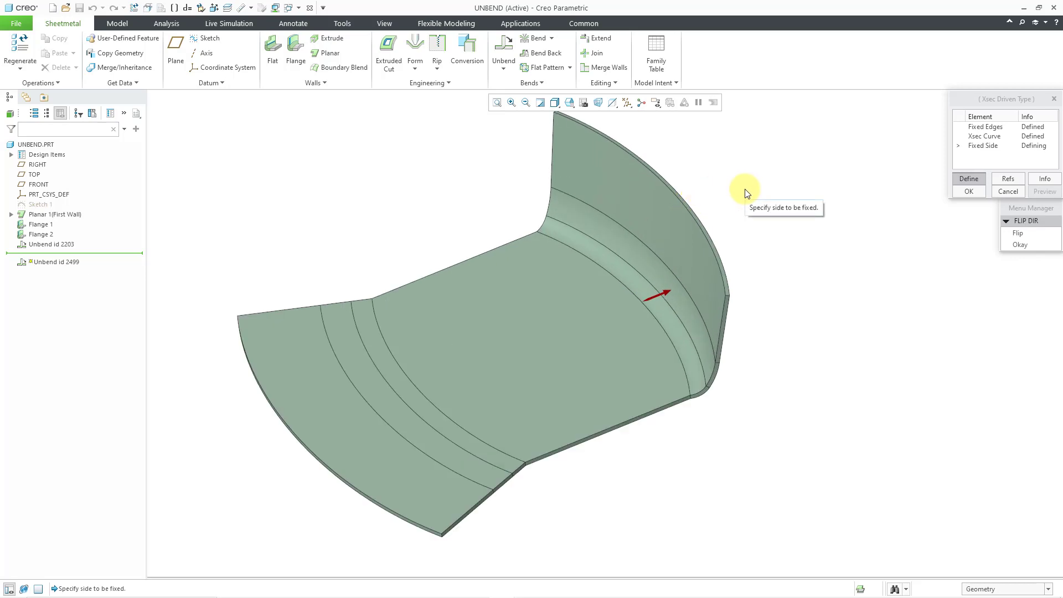
click(1014, 232)
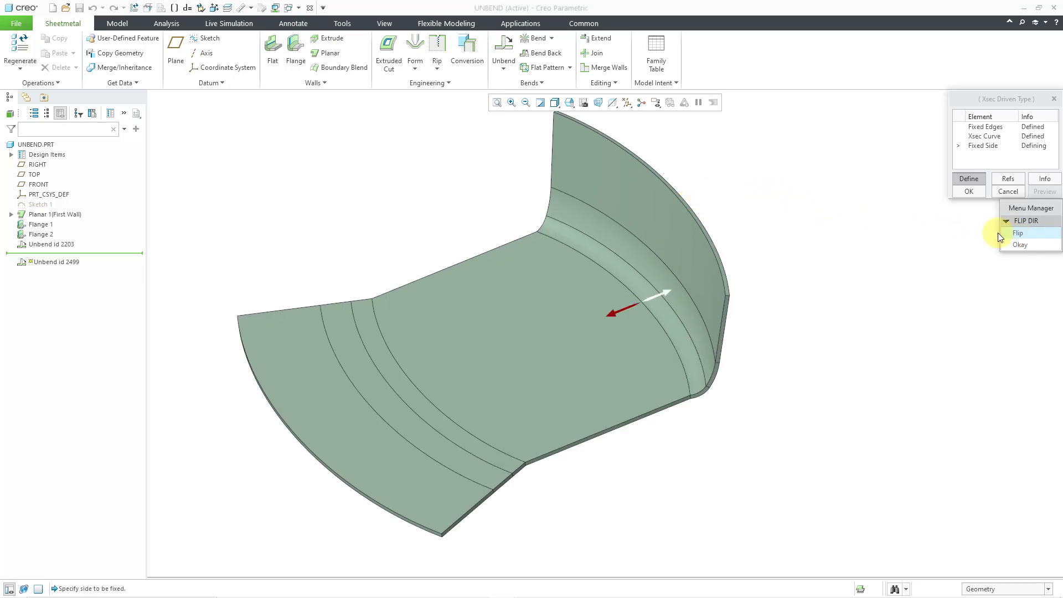
click(1008, 247)
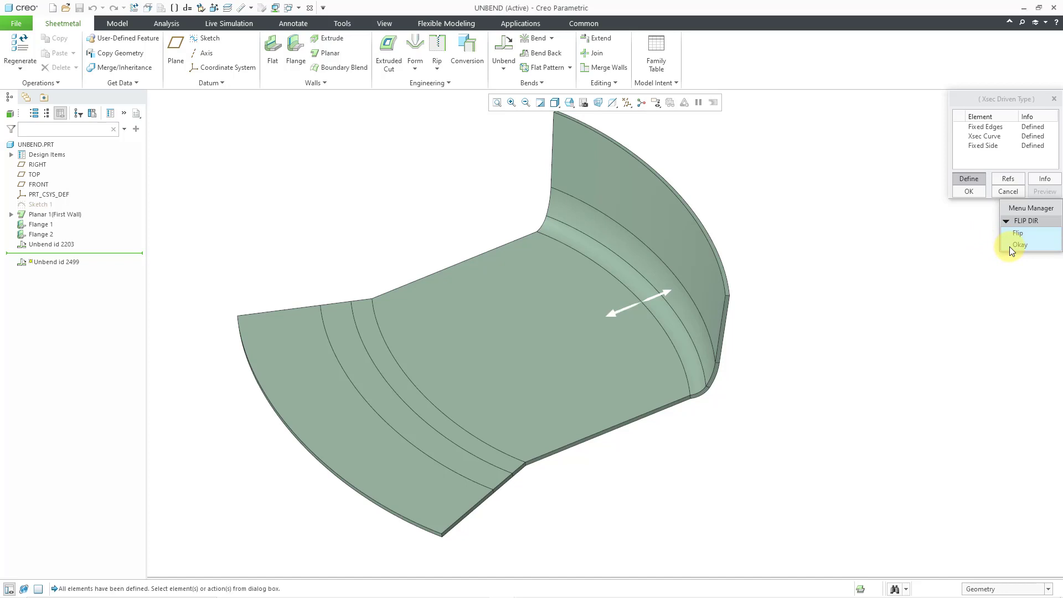
click(970, 192)
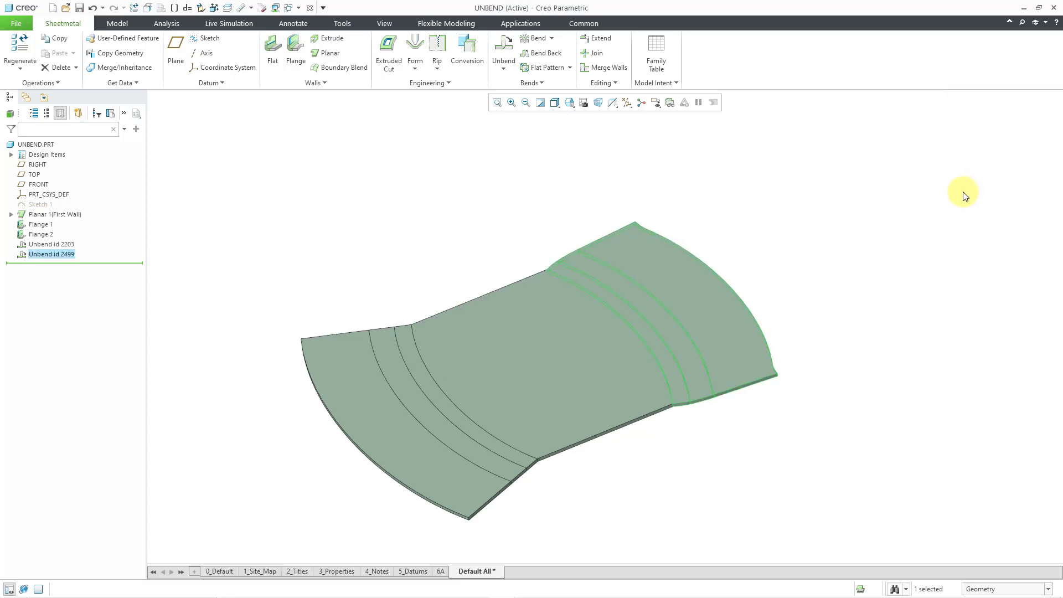
View the Planar 1 flat wall normal to show both unbent flanges
click(702, 191)
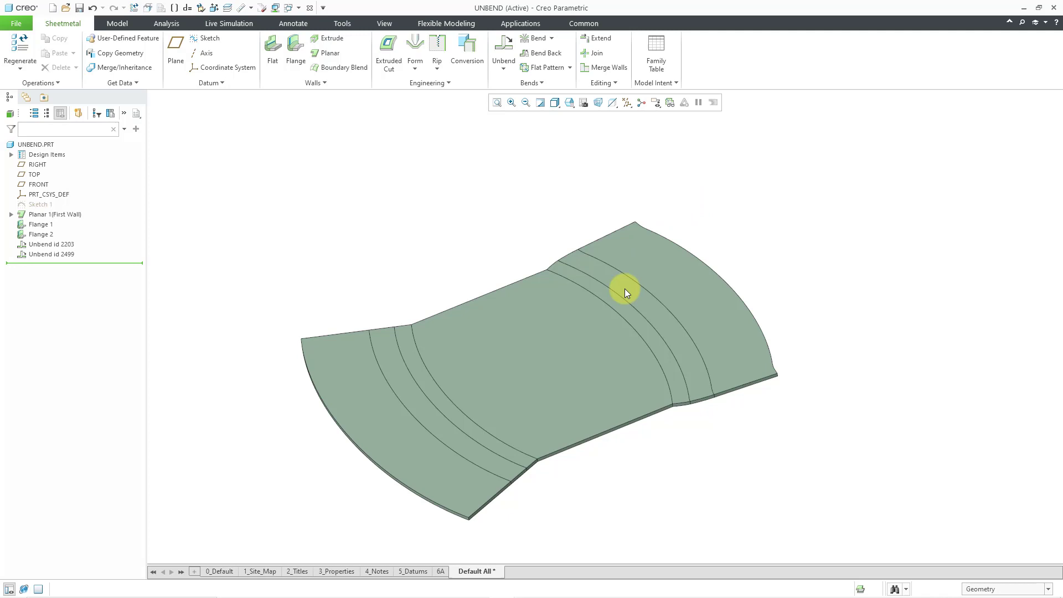
click(580, 336)
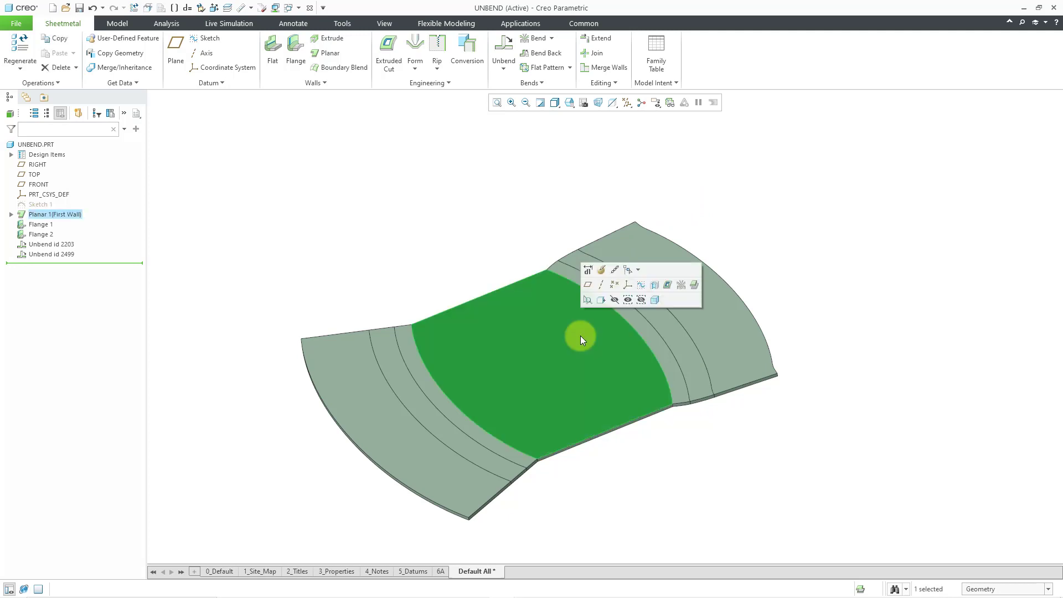
click(601, 299)
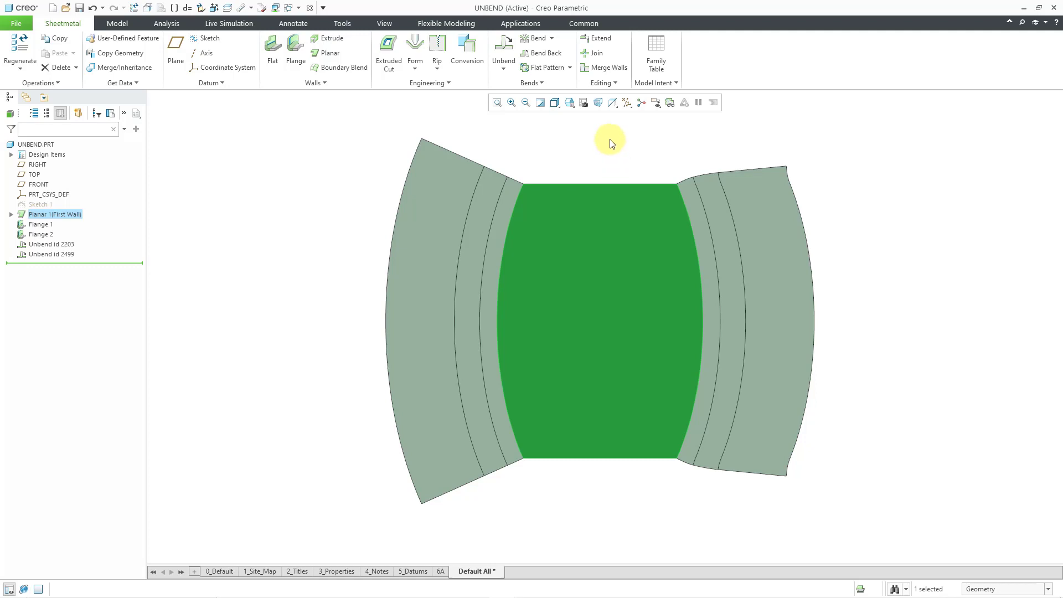
click(602, 141)
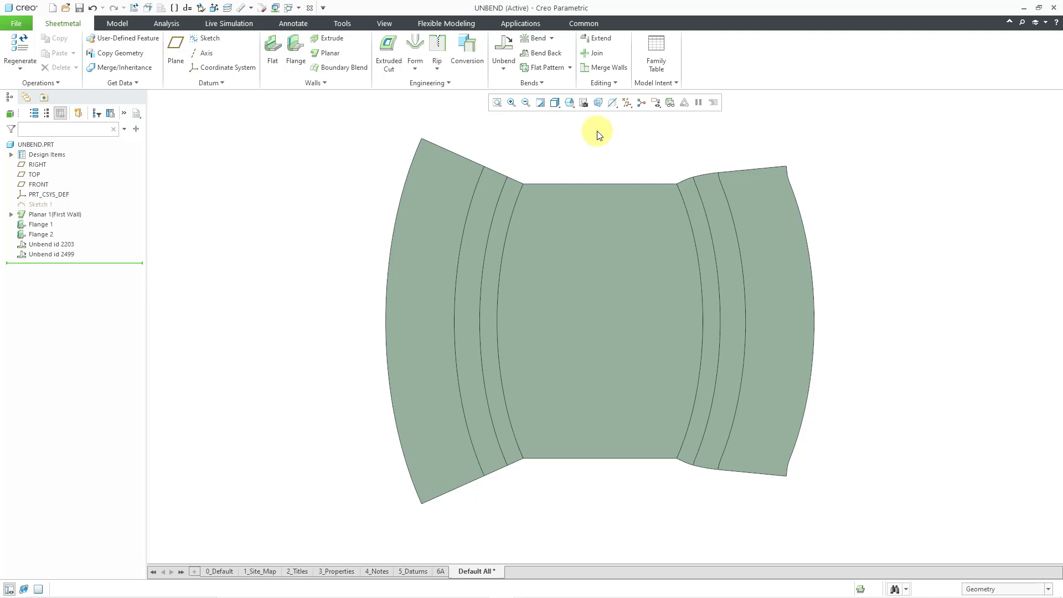
click(59, 253)
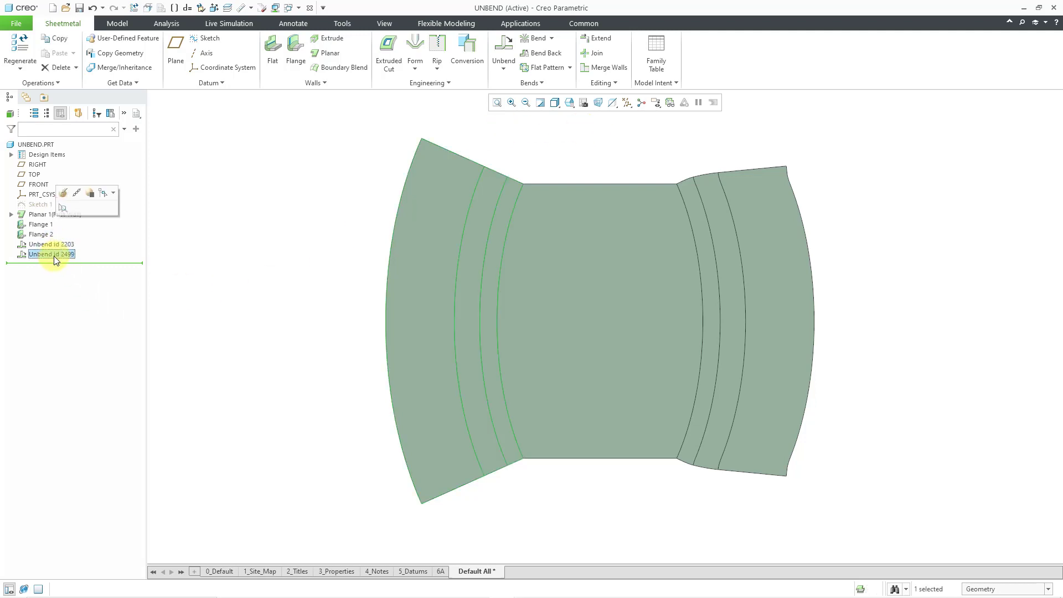
click(131, 244)
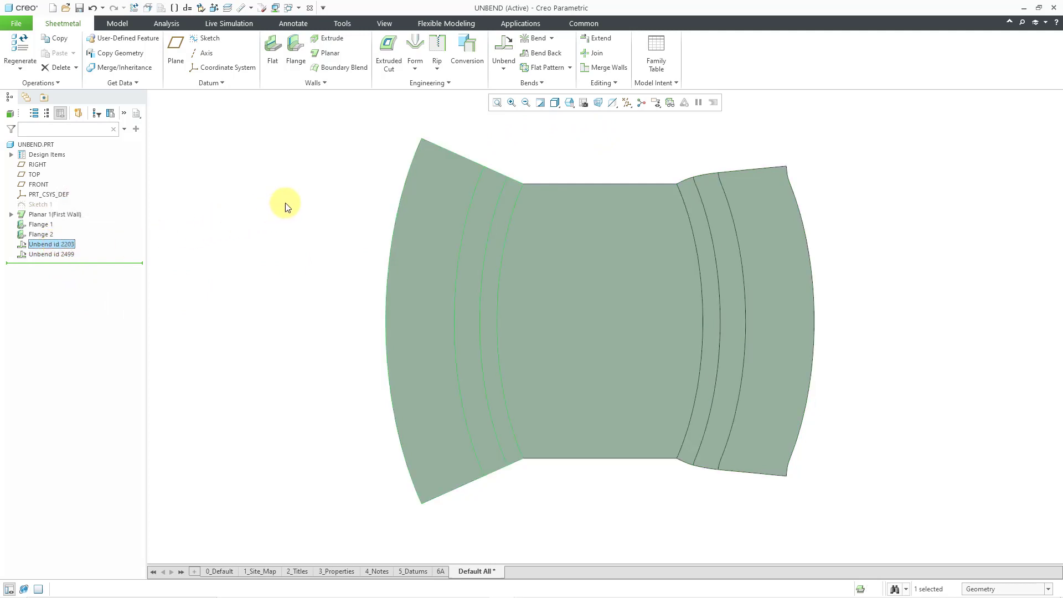
click(285, 203)
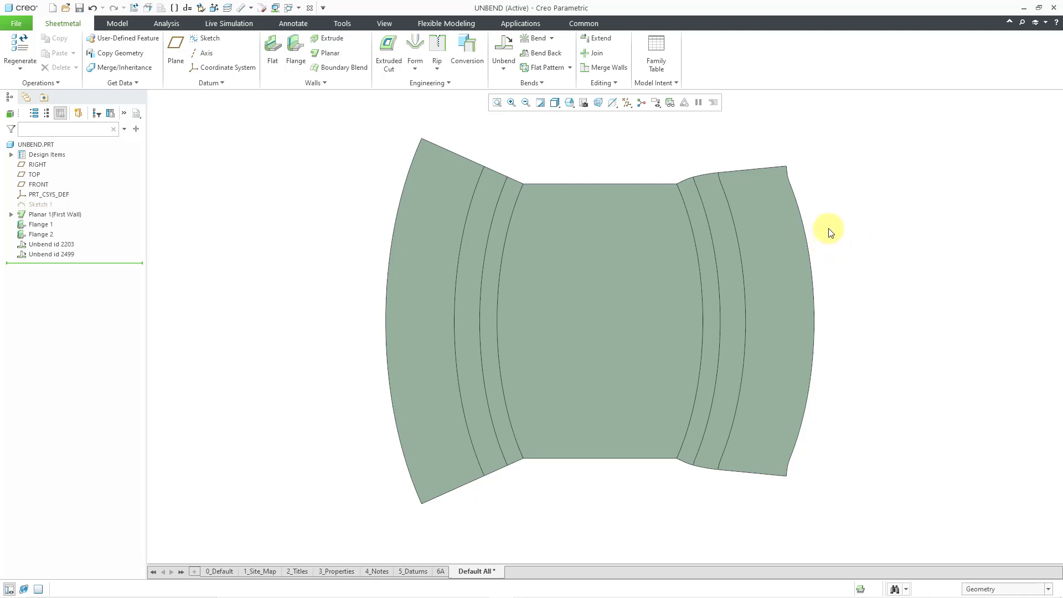
Move the Insert Here marker above Unbend id 2203 and orbit the refolded part
drag(125, 252, 124, 242)
middle_drag(495, 266, 521, 285)
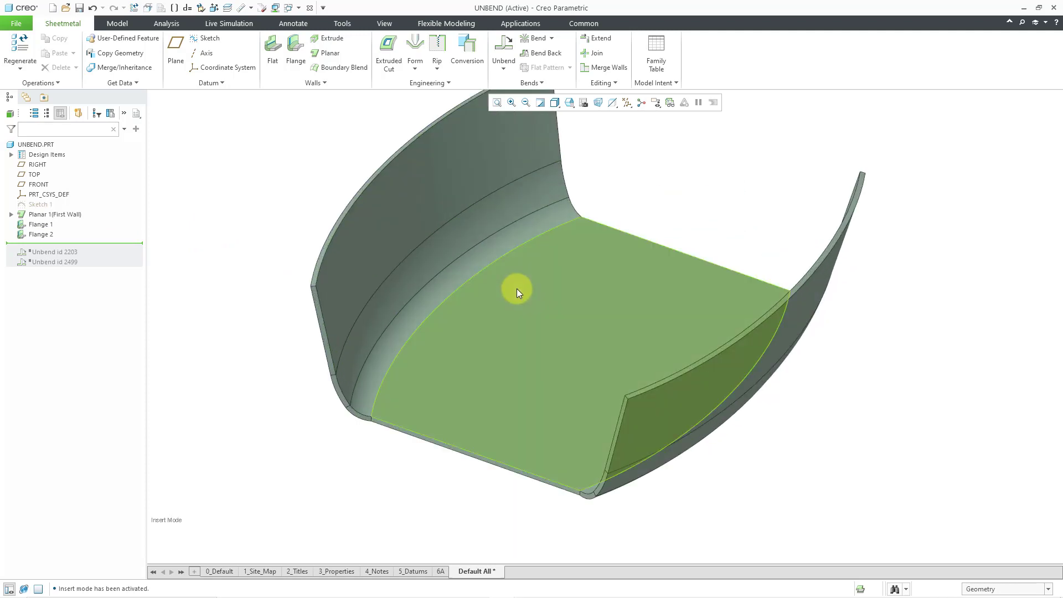
middle_drag(588, 198, 568, 180)
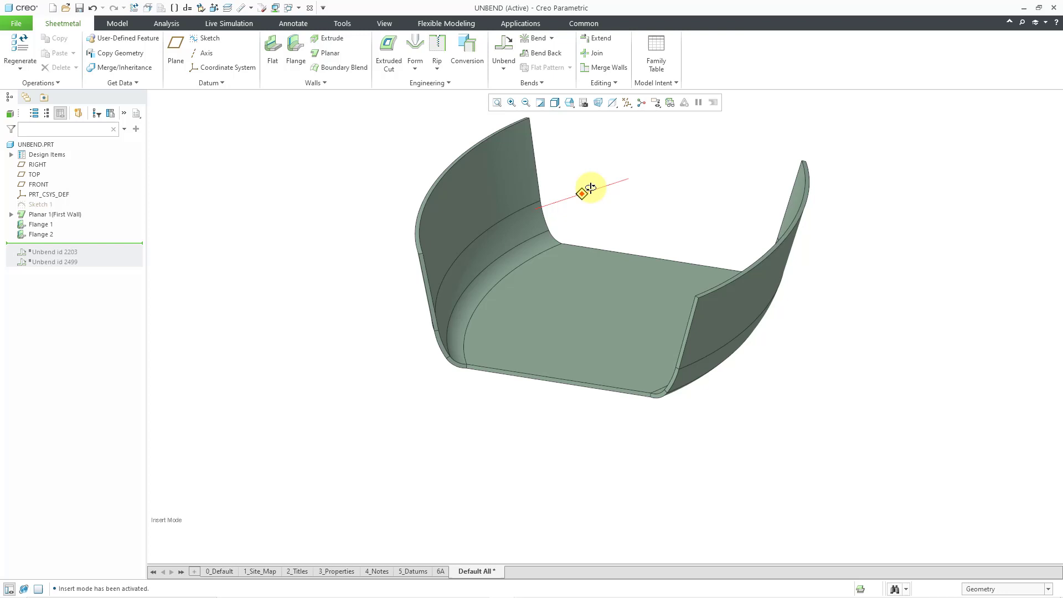
mouse_move(591, 187)
middle_down()
mouse_move(578, 189)
mouse_move(586, 185)
middle_up()
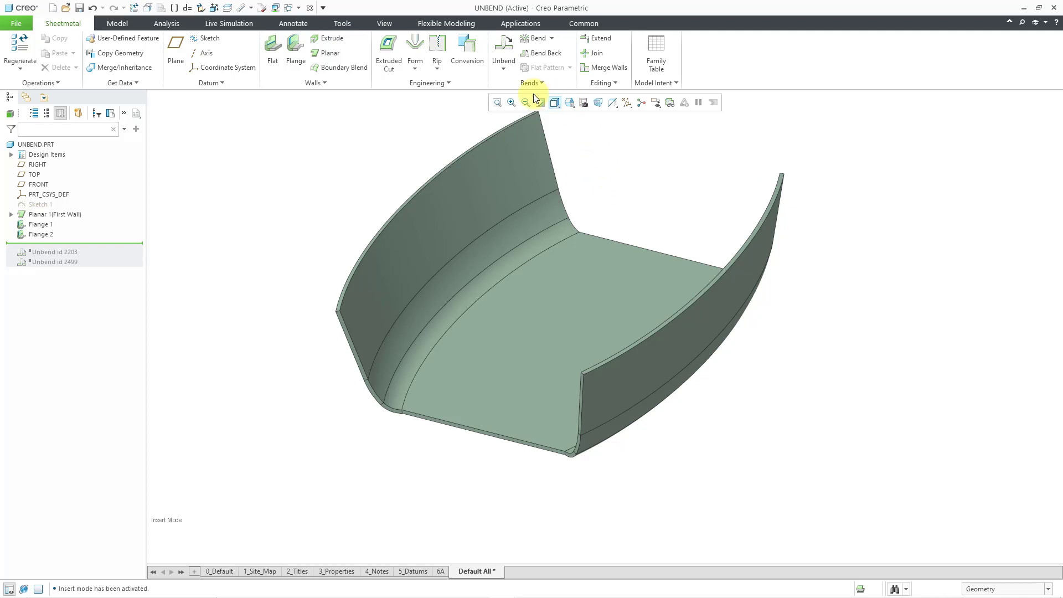
click(504, 69)
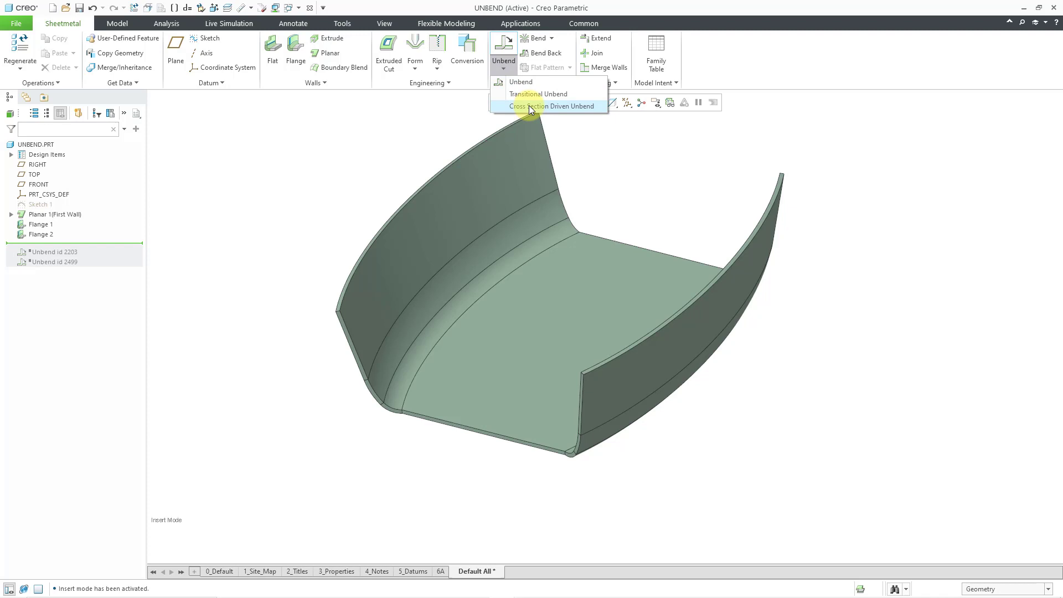